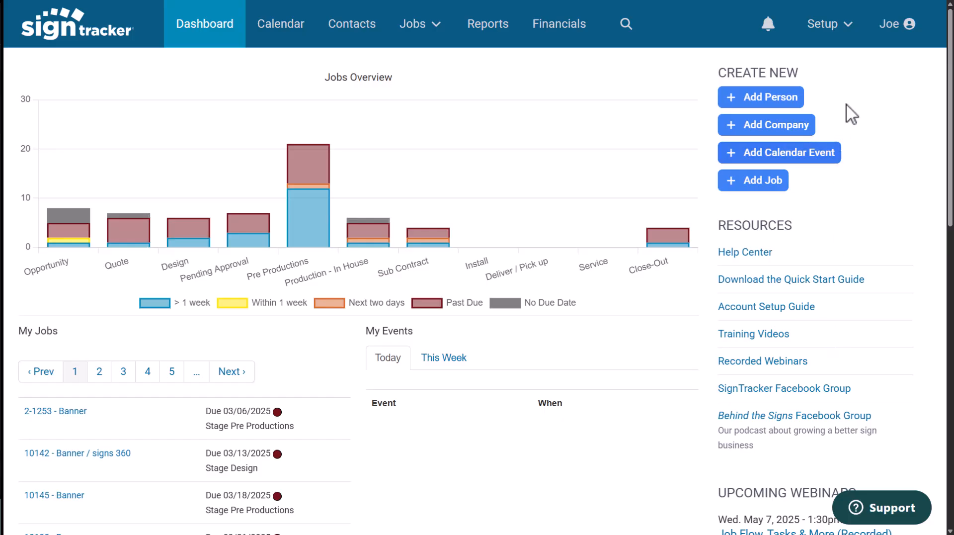
Open the shop settings and review the Look and Feel options.
{"action": "left_click", "coordinate": [847, 26]}
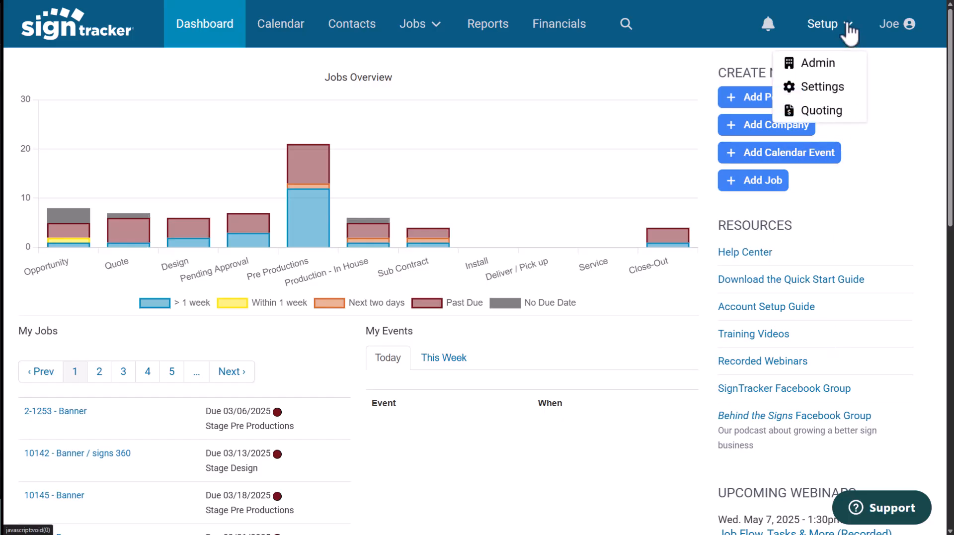
{"action": "left_click", "coordinate": [824, 89]}
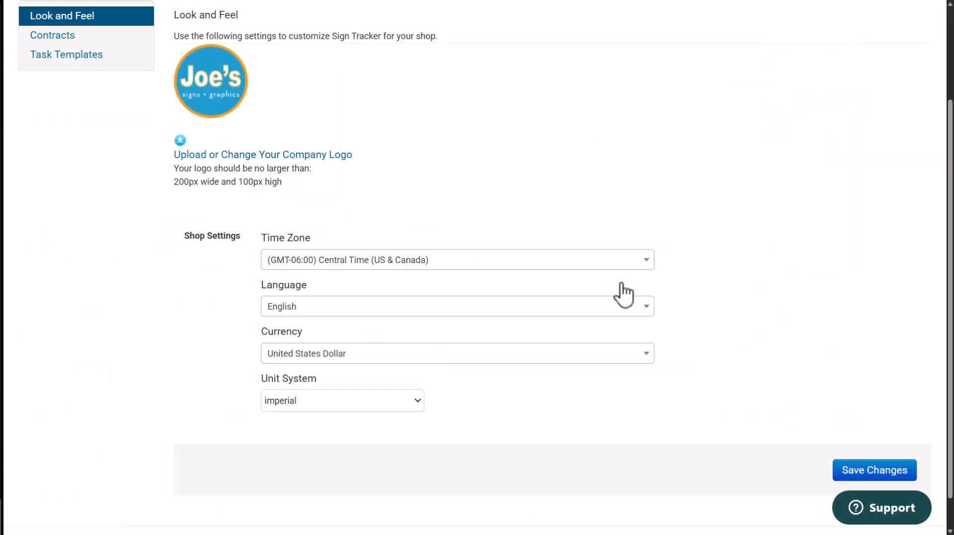
{"action": "scroll", "coordinate": [622, 292], "scroll_direction": "up", "scroll_amount": 3}
{"action": "scroll", "coordinate": [547, 341], "scroll_direction": "down", "scroll_amount": 3}
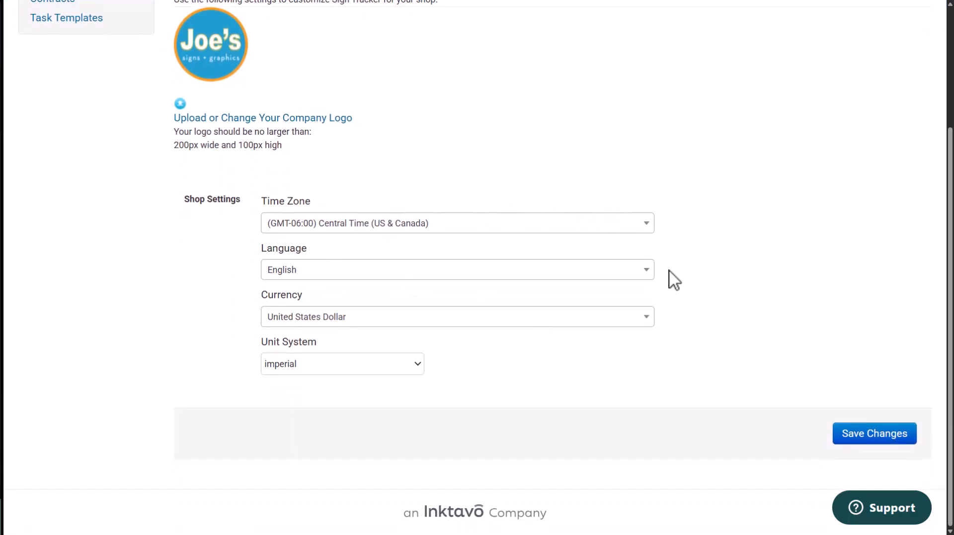
{"action": "scroll", "coordinate": [673, 281], "scroll_direction": "up", "scroll_amount": 3}
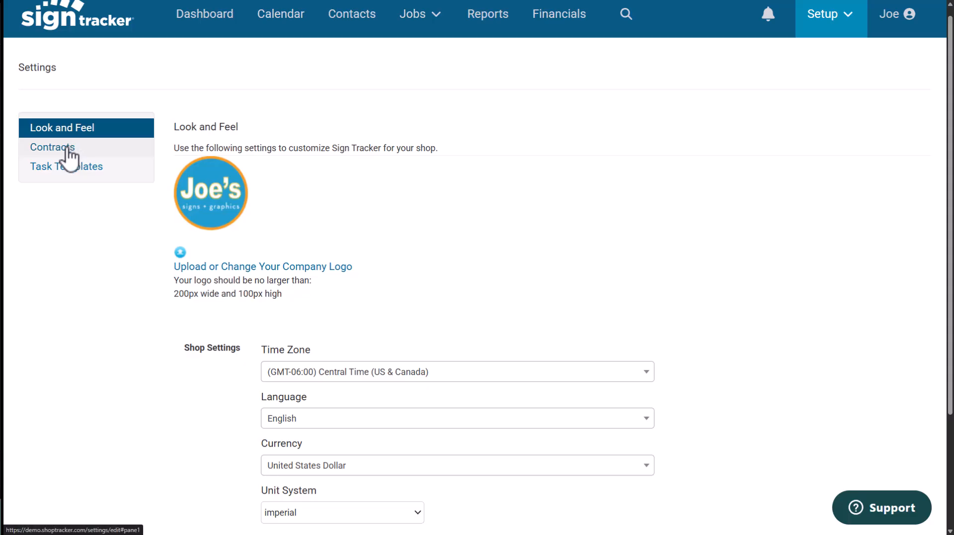
Open the contract settings and shrink the logo on the contract preview with the size slider.
{"action": "left_click", "coordinate": [69, 149]}
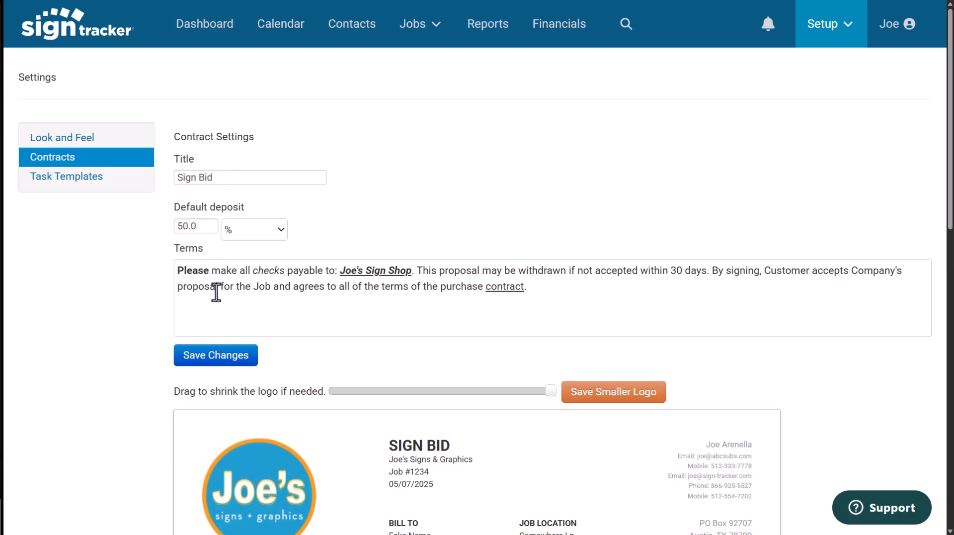
{"action": "scroll", "coordinate": [299, 301], "scroll_direction": "down", "scroll_amount": 4}
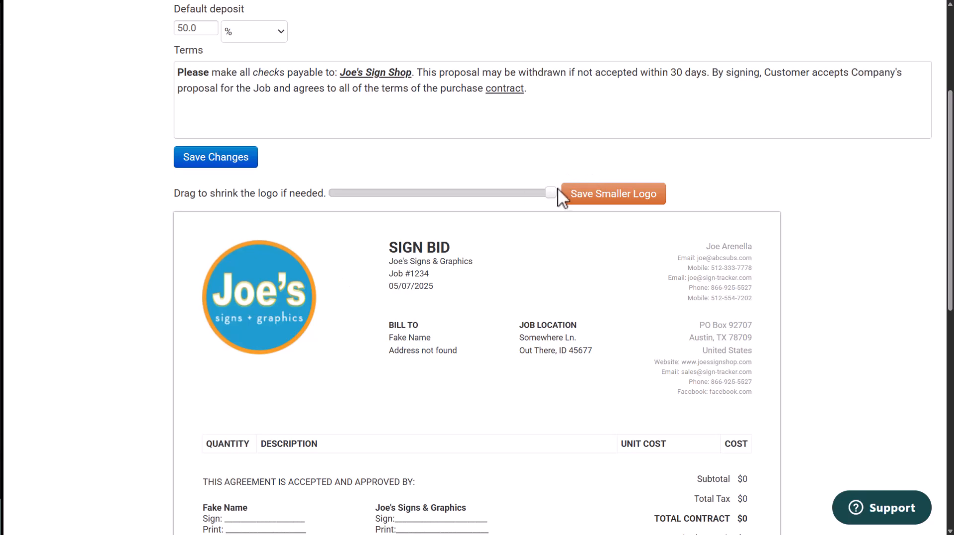
{"action": "left_click_drag", "start_coordinate": [551, 194], "coordinate": [521, 189]}
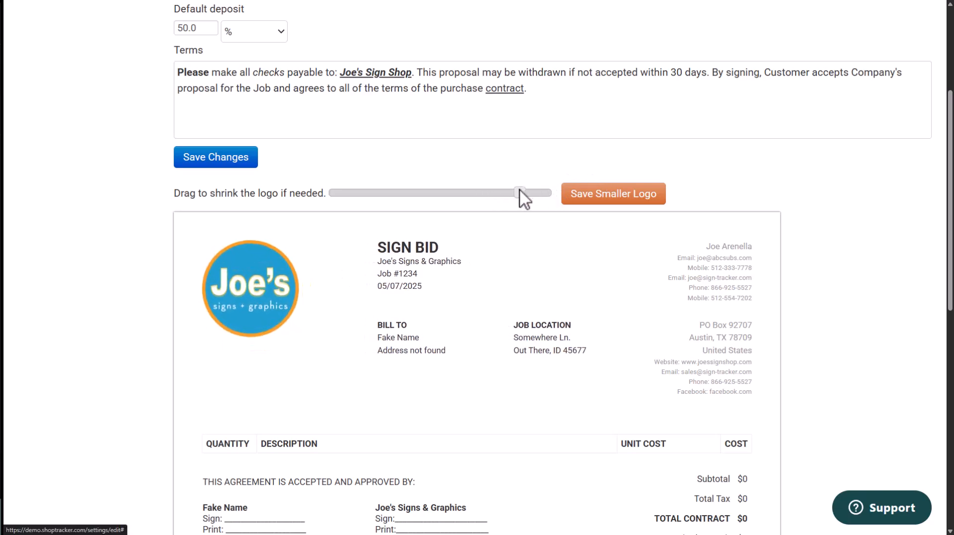
{"action": "scroll", "coordinate": [519, 191], "scroll_direction": "up", "scroll_amount": 4}
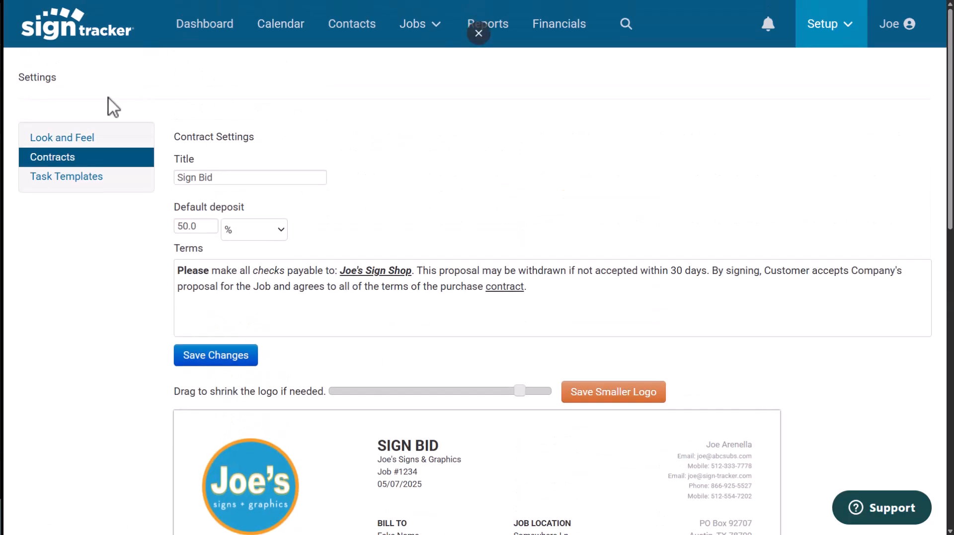
Open the Banner job task template and review its list of tasks.
{"action": "left_click", "coordinate": [70, 178]}
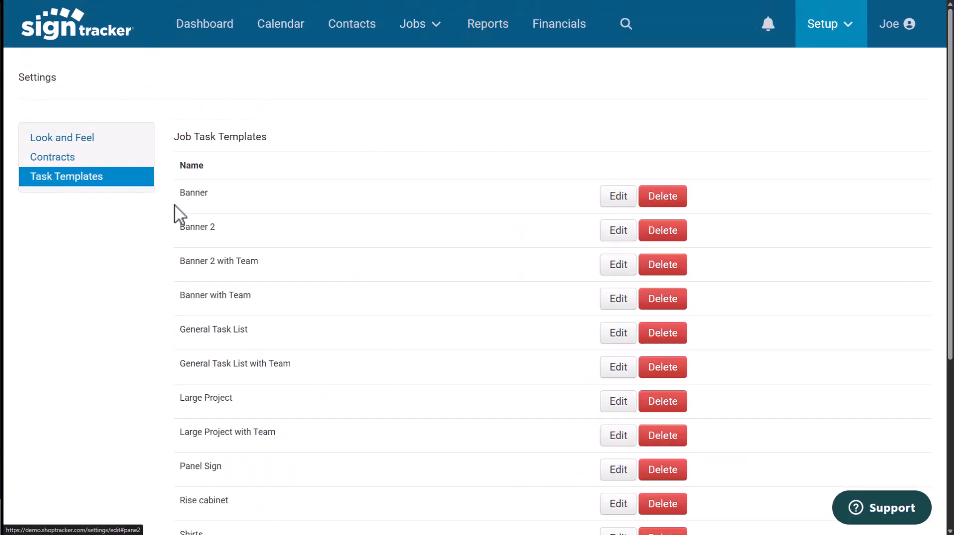
{"action": "left_click", "coordinate": [619, 197]}
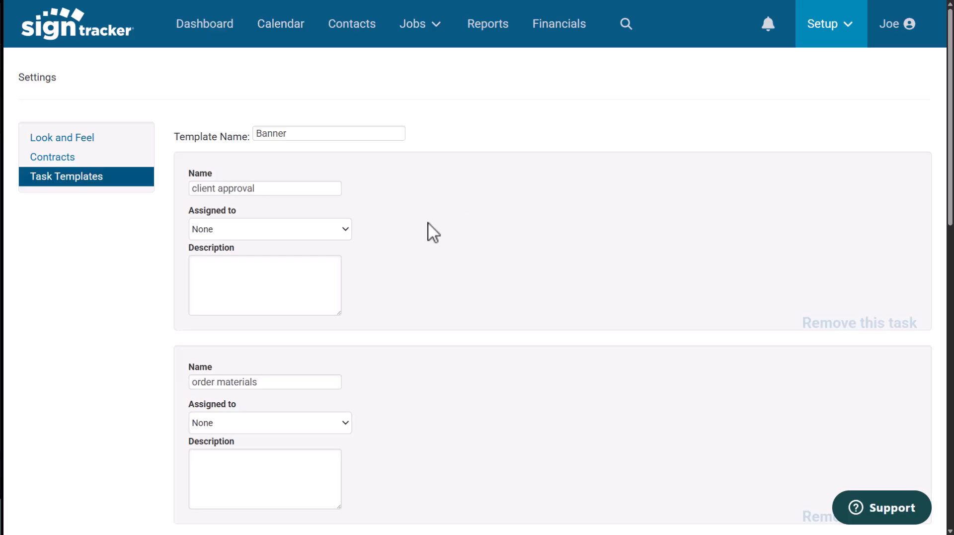
{"action": "scroll", "coordinate": [429, 232], "scroll_direction": "down", "scroll_amount": 10}
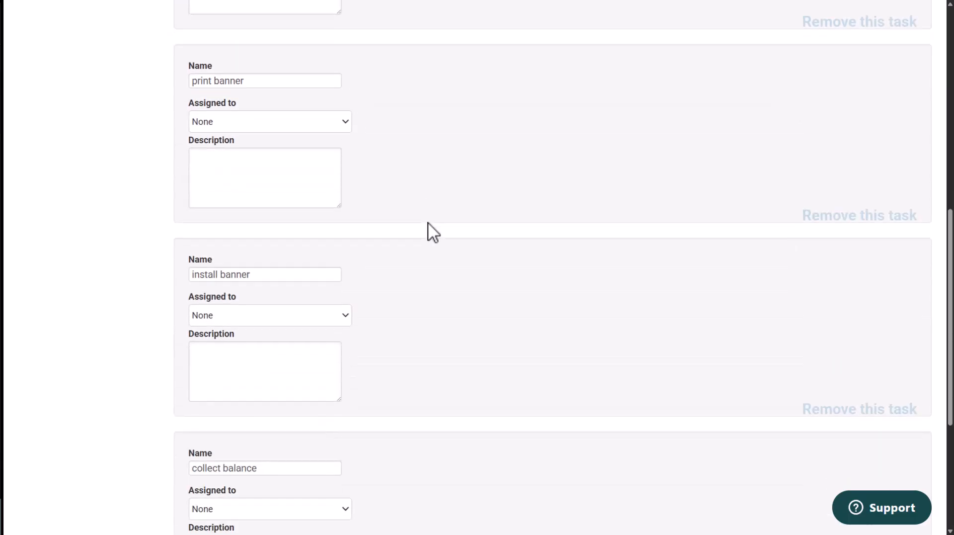
{"action": "scroll", "coordinate": [428, 230], "scroll_direction": "down", "scroll_amount": 5}
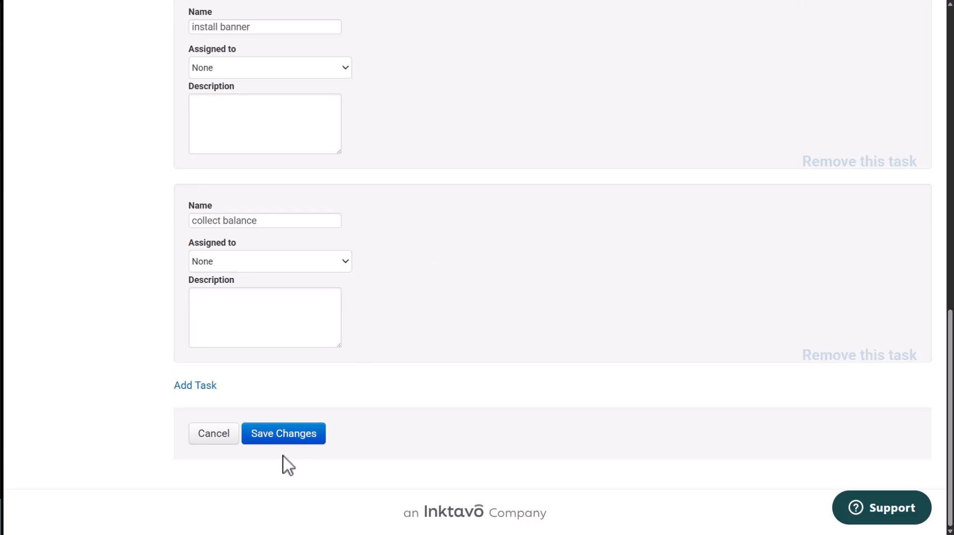
{"action": "scroll", "coordinate": [550, 362], "scroll_direction": "up", "scroll_amount": 8}
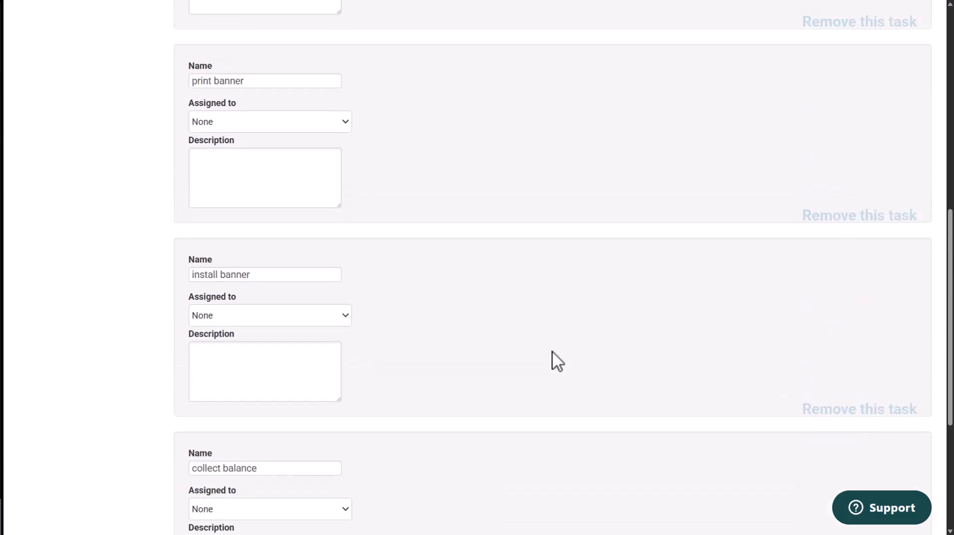
{"action": "scroll", "coordinate": [557, 362], "scroll_direction": "up", "scroll_amount": 3}
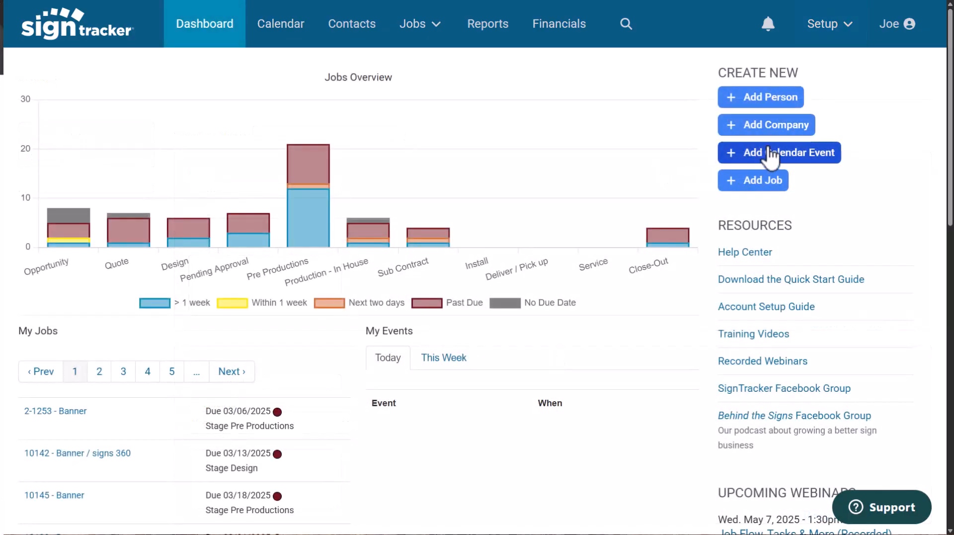
Open the new company form and then the contacts list.
{"action": "left_click", "coordinate": [721, 126]}
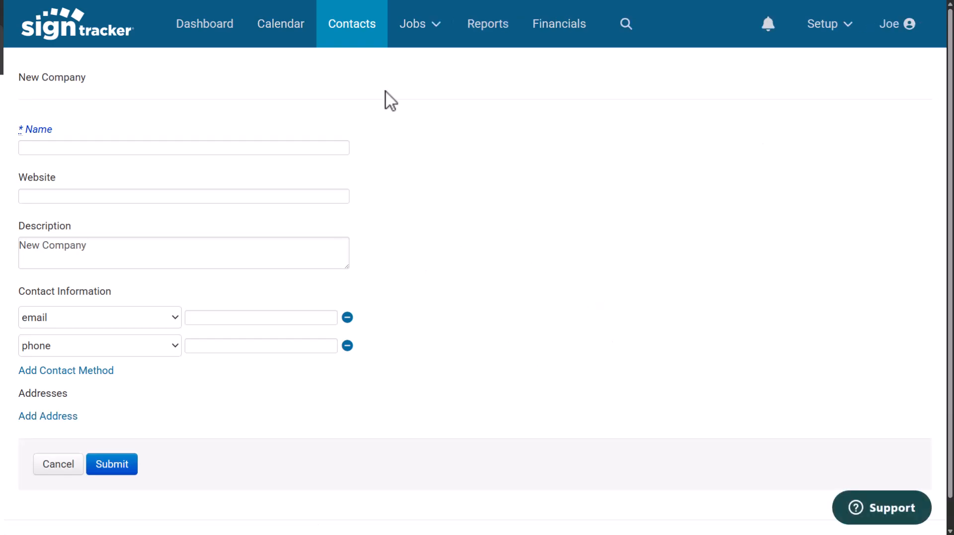
{"action": "left_click", "coordinate": [357, 37]}
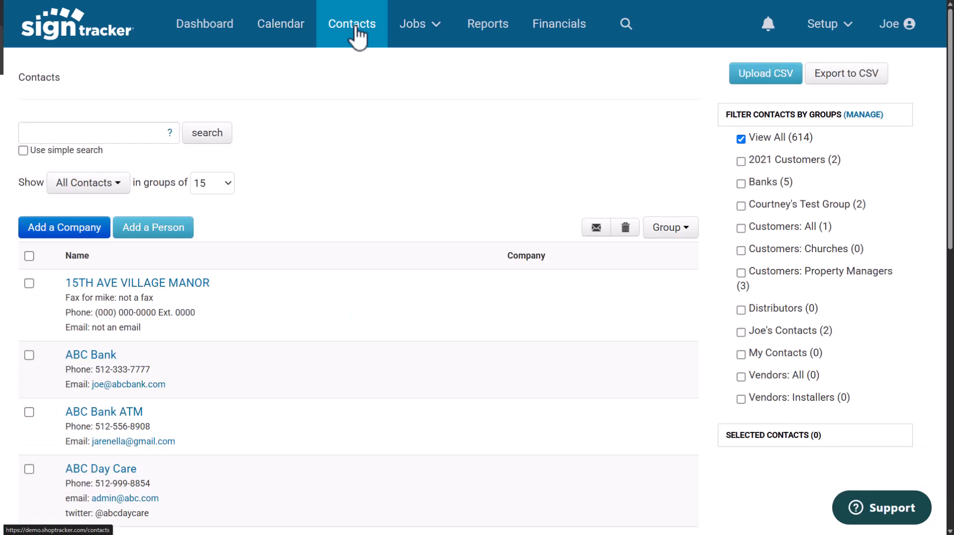
{"action": "left_click", "coordinate": [166, 297]}
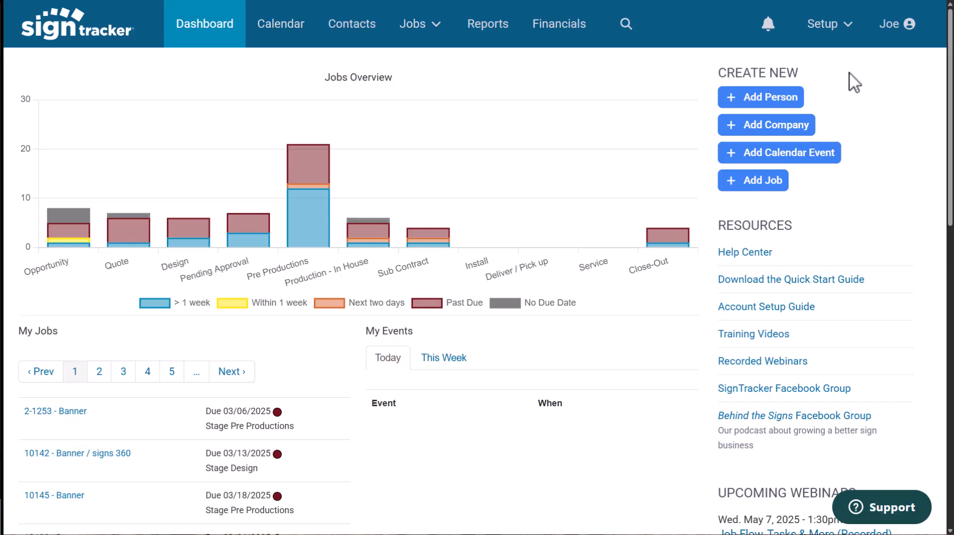
Browse the quoting items: materials, labor rates, the 18x24 Yard Sign - ss formula item, and taxes.
{"action": "left_click", "coordinate": [848, 32]}
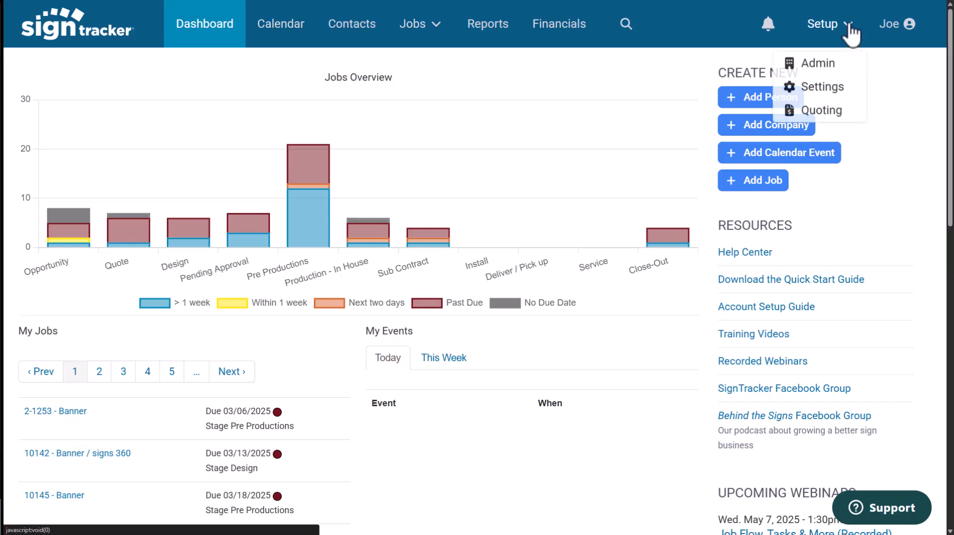
{"action": "left_click", "coordinate": [812, 112]}
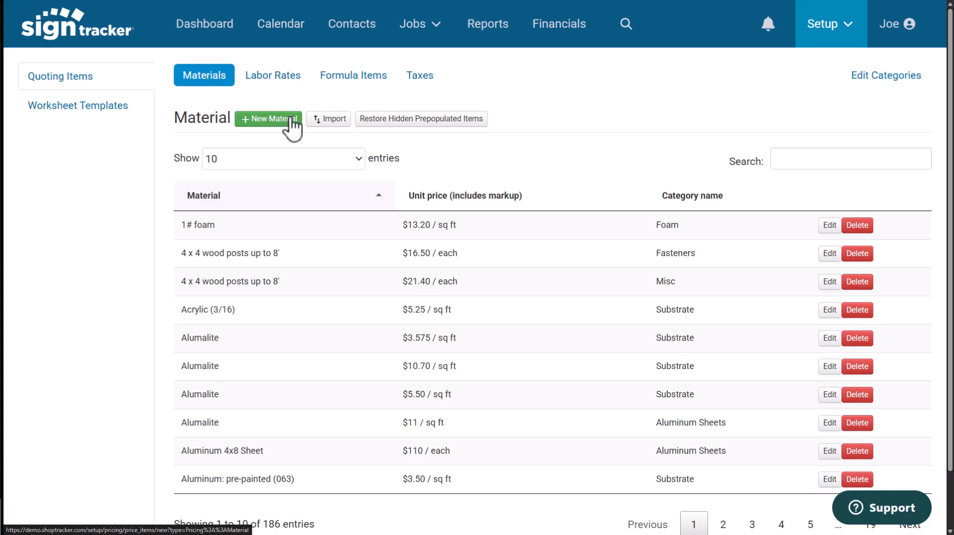
{"action": "left_click", "coordinate": [287, 79]}
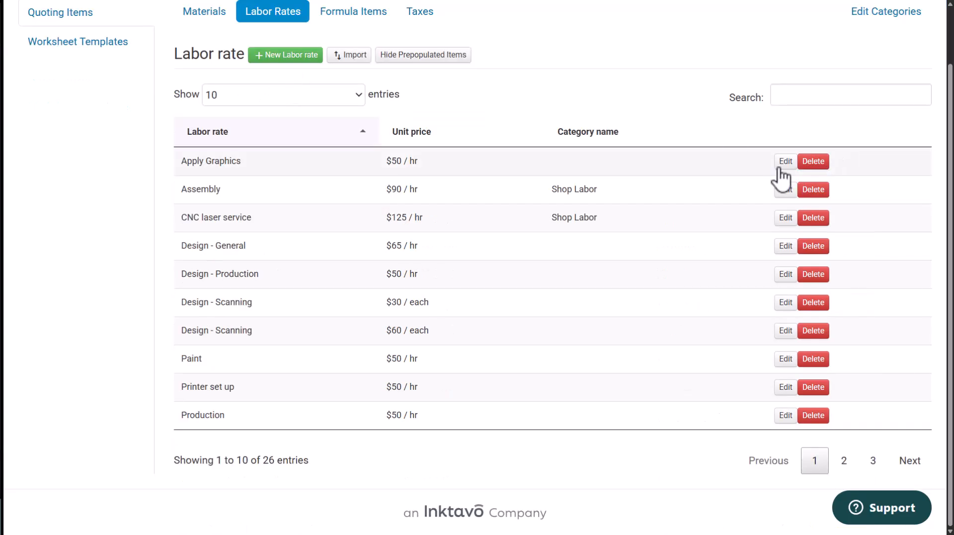
{"action": "left_click", "coordinate": [355, 15]}
{"action": "left_click", "coordinate": [791, 162]}
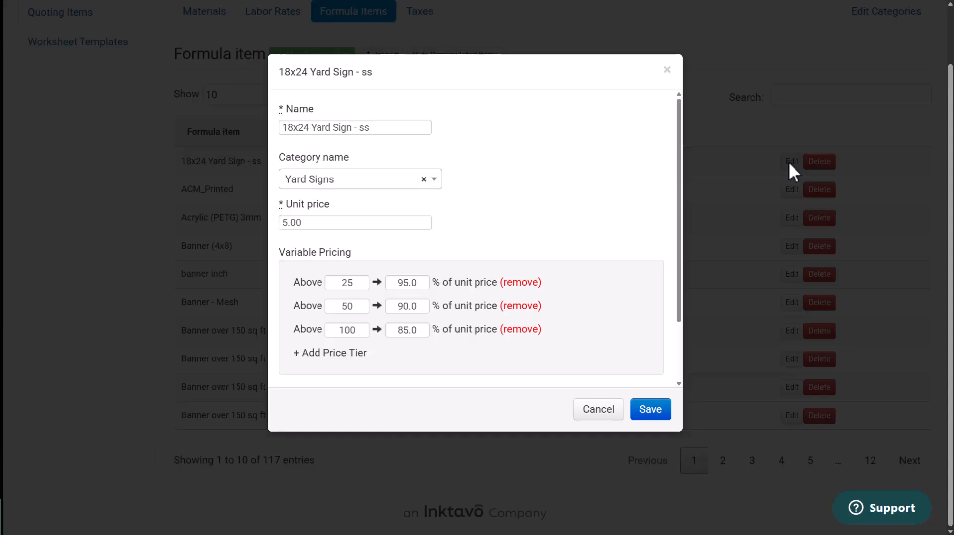
{"action": "left_click", "coordinate": [609, 416]}
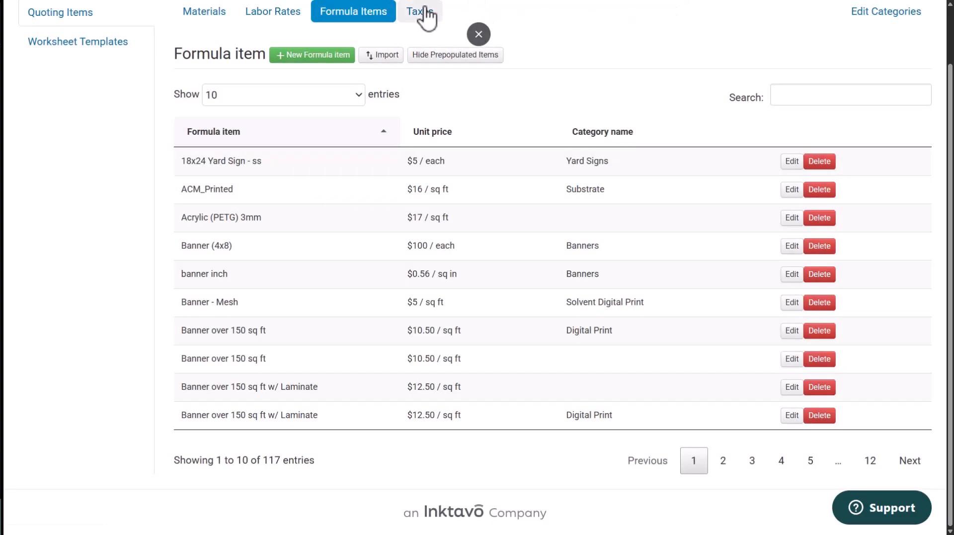
{"action": "left_click", "coordinate": [427, 13]}
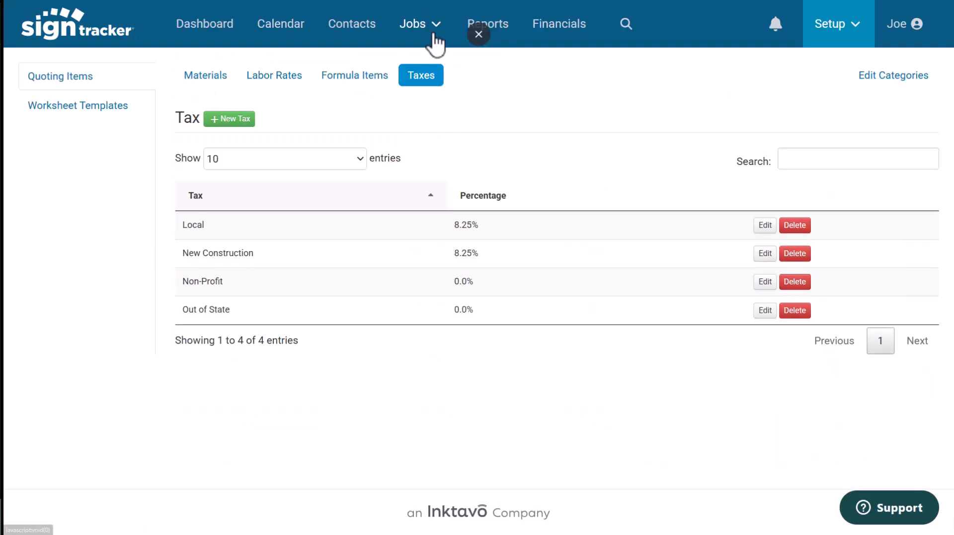
Open the 4x8 Banner worksheet template in its editor, then save and view it.
{"action": "left_click", "coordinate": [98, 115]}
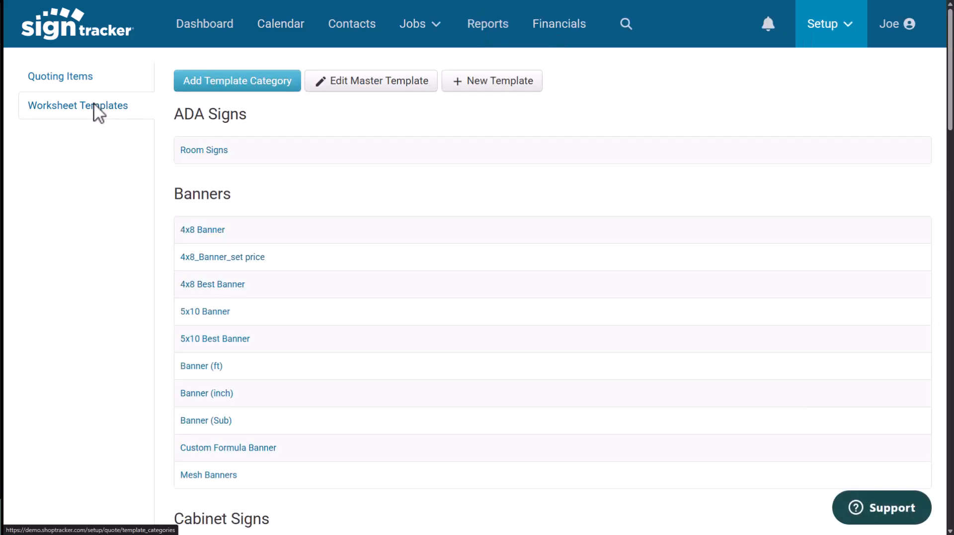
{"action": "mouse_move", "coordinate": [186, 236]}
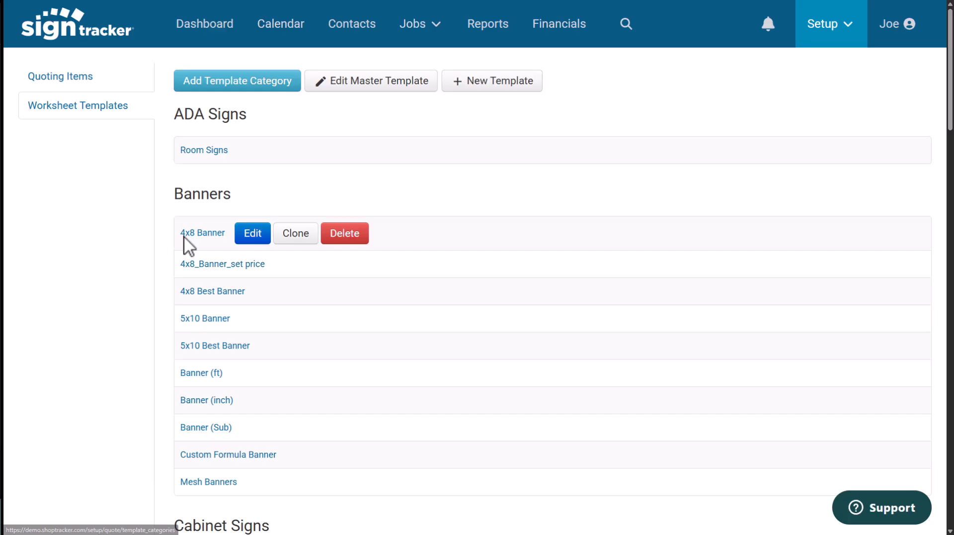
{"action": "left_click", "coordinate": [209, 233]}
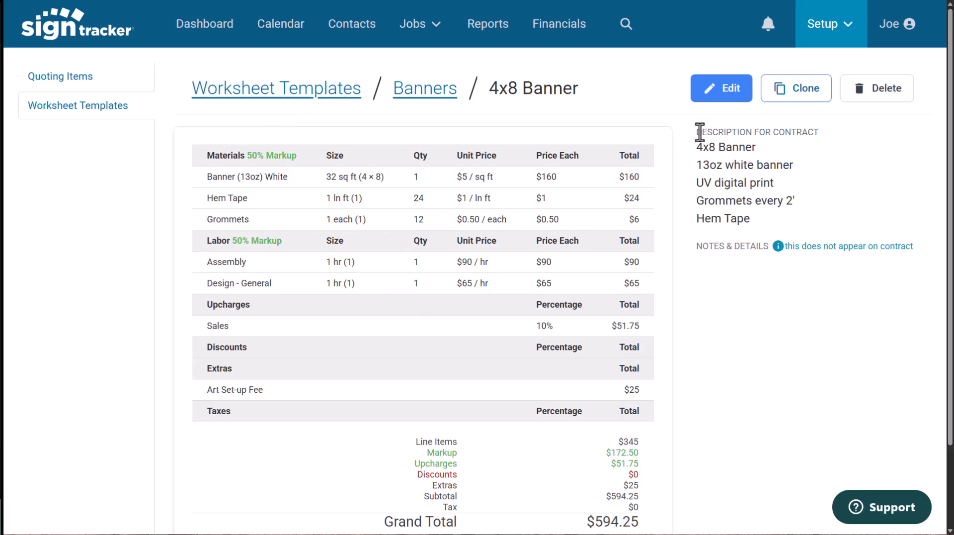
{"action": "left_click", "coordinate": [725, 97]}
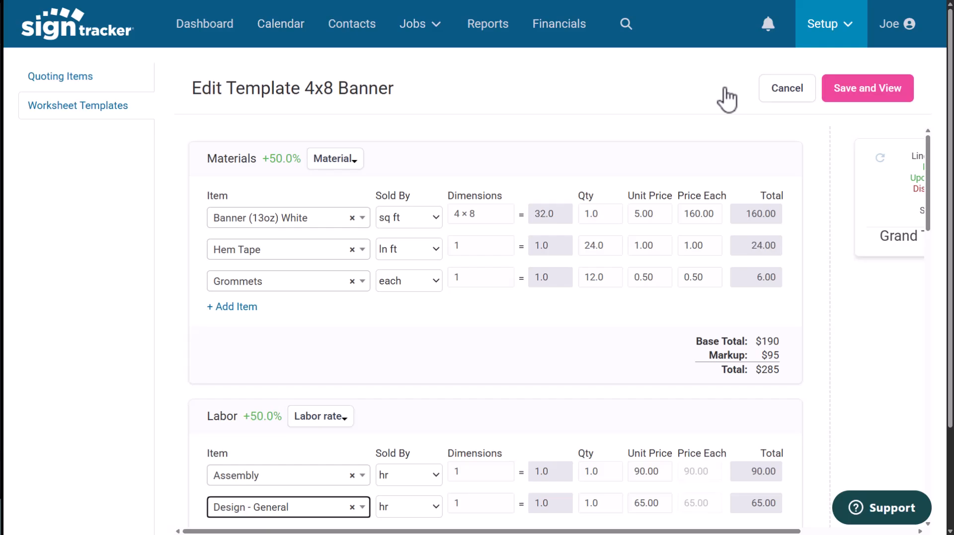
{"action": "left_click", "coordinate": [869, 97]}
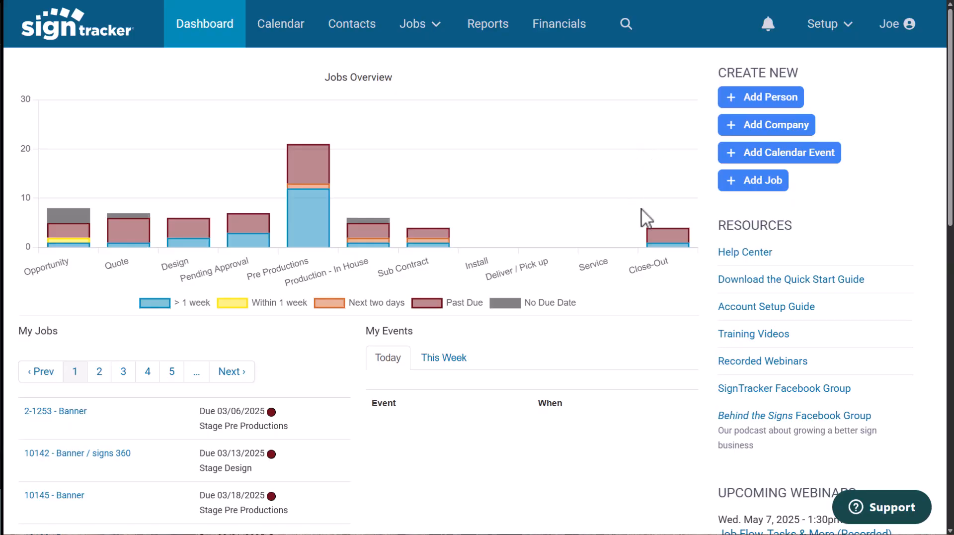
Start a new job named Rush Trade Show Banner.
{"action": "left_click", "coordinate": [759, 181]}
{"action": "left_click", "coordinate": [142, 151]}
{"action": "type", "text": "Rush Trade Show Bann"}
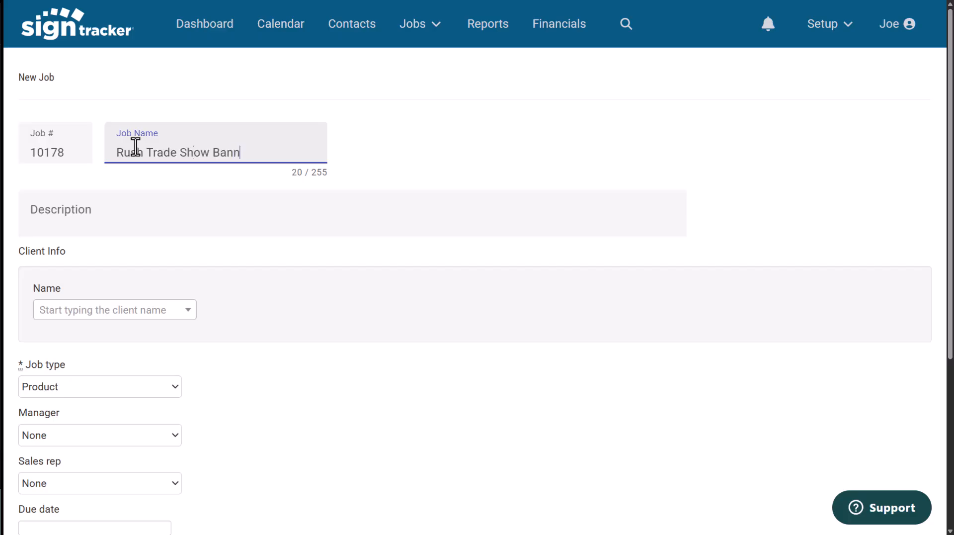
{"action": "type", "text": "er"}
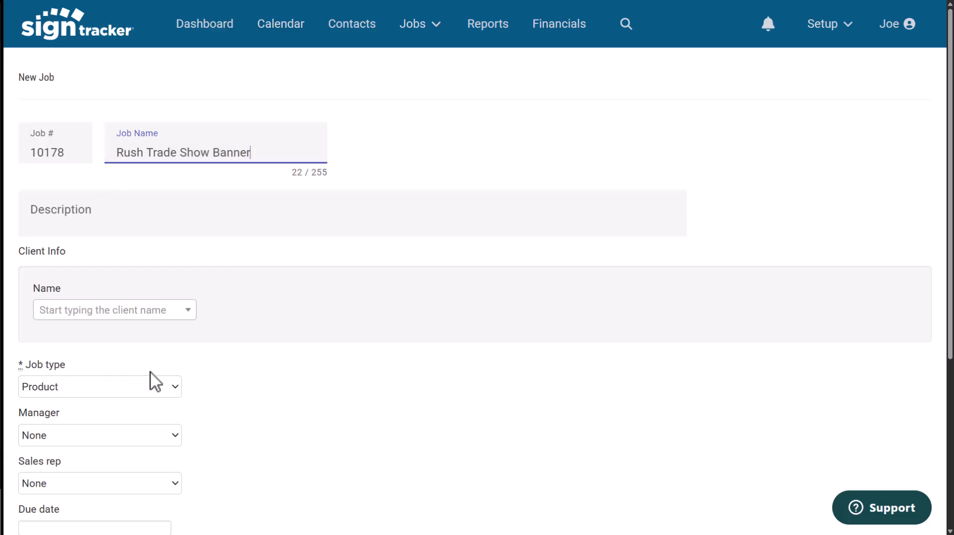
Search for and select Alyson Design as the job's client.
{"action": "left_click", "coordinate": [192, 312]}
{"action": "type", "text": "al"}
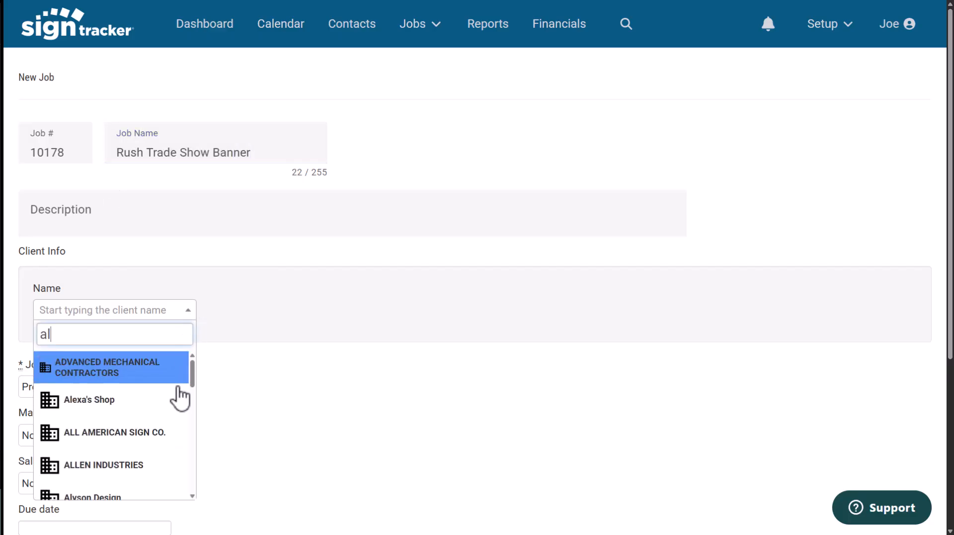
{"action": "left_click", "coordinate": [95, 497]}
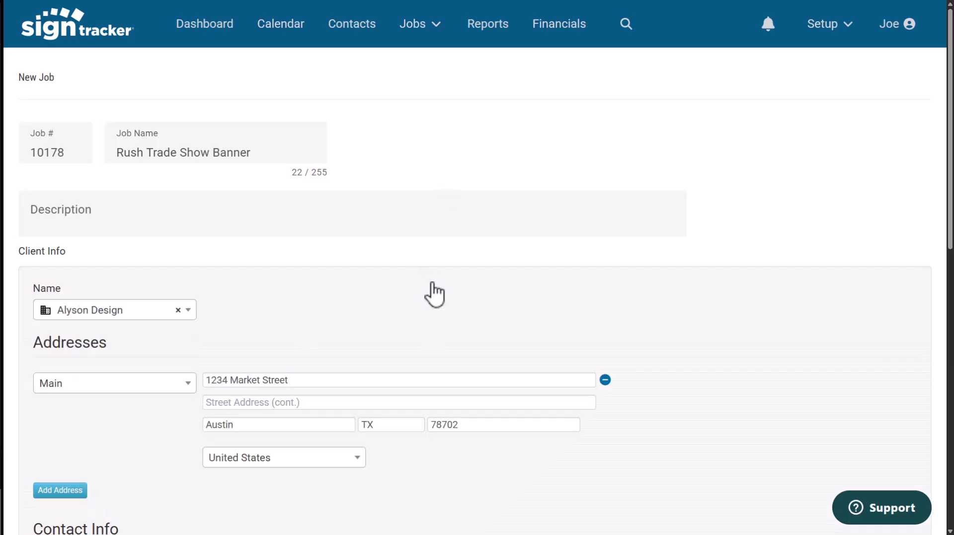
Keep the job type as Product and choose the job's manager from the staff list.
{"action": "scroll", "coordinate": [433, 294], "scroll_direction": "down", "scroll_amount": 6}
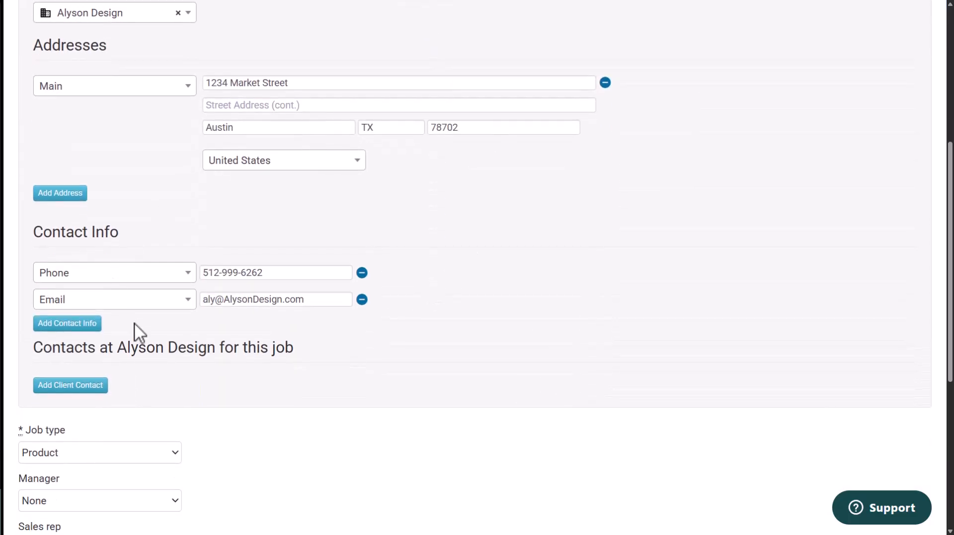
{"action": "scroll", "coordinate": [136, 334], "scroll_direction": "down", "scroll_amount": 4}
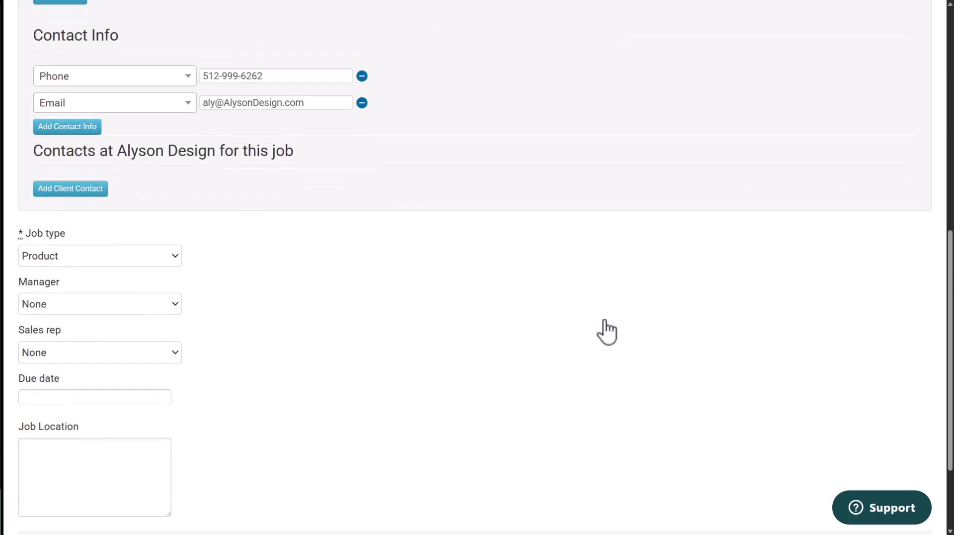
{"action": "left_click", "coordinate": [177, 259]}
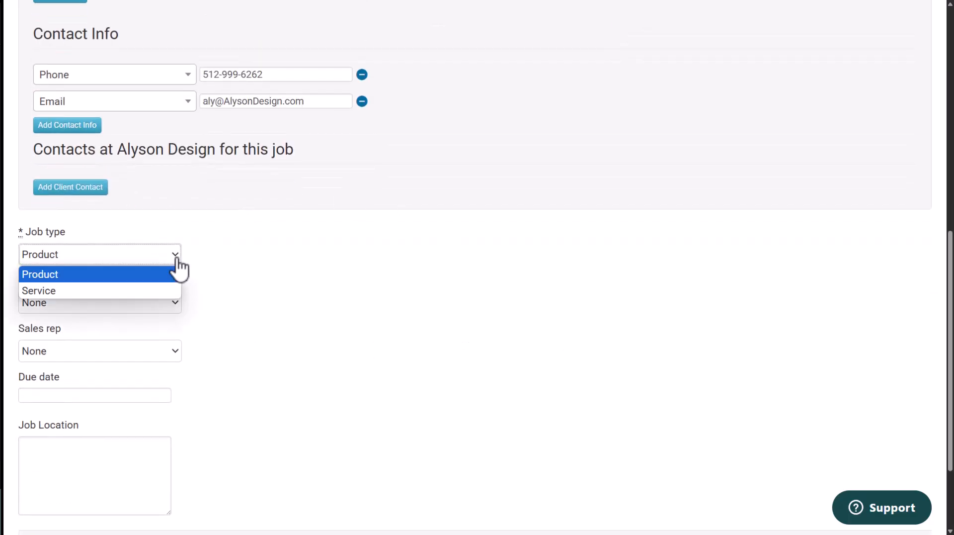
{"action": "left_click", "coordinate": [260, 267]}
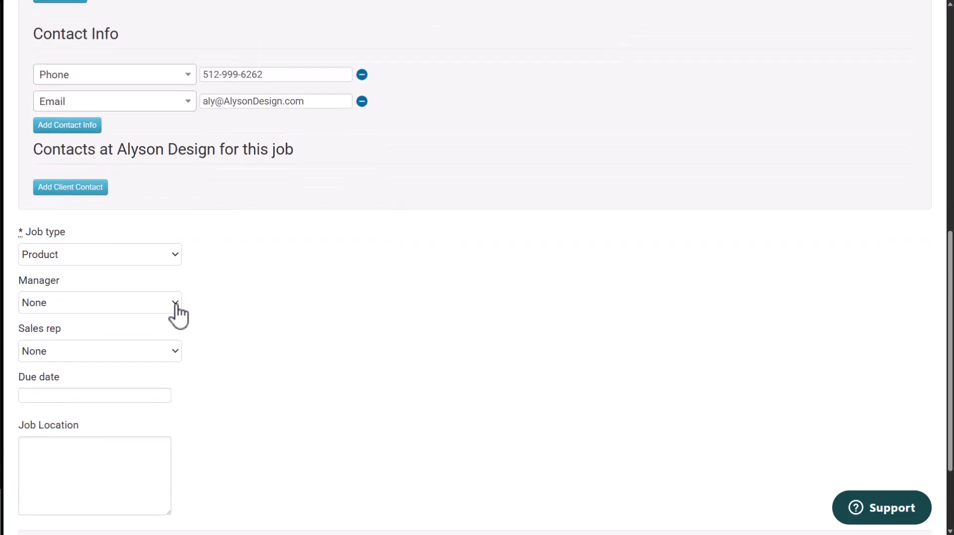
{"action": "left_click", "coordinate": [177, 312]}
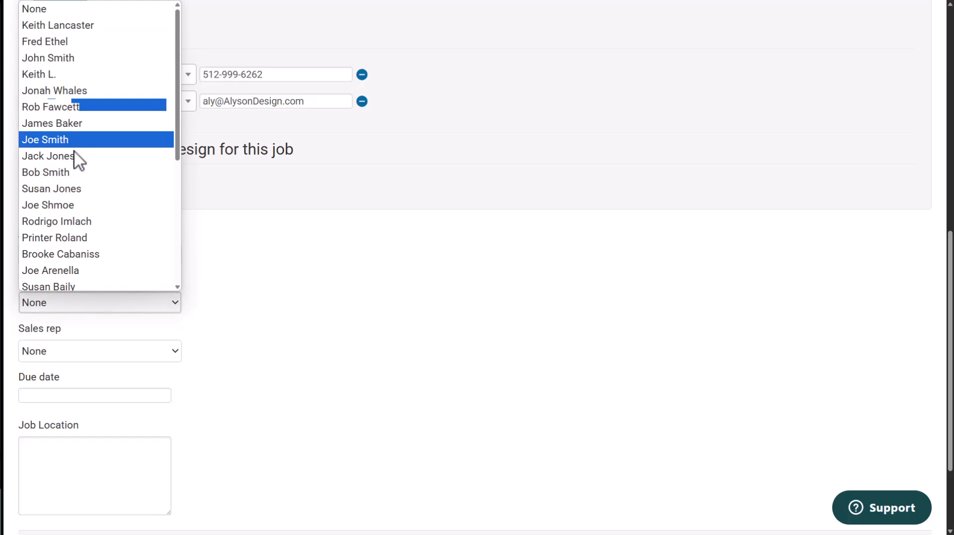
{"action": "left_click", "coordinate": [84, 254]}
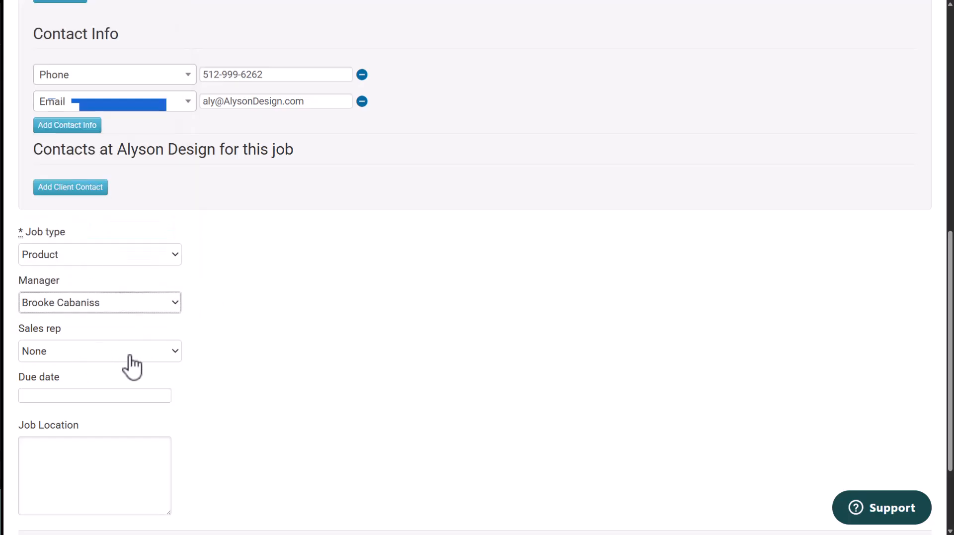
Choose the job's sales rep and set the due date to 05/08/2025.
{"action": "left_click", "coordinate": [175, 351]}
{"action": "scroll", "coordinate": [99, 258], "scroll_direction": "down", "scroll_amount": 2}
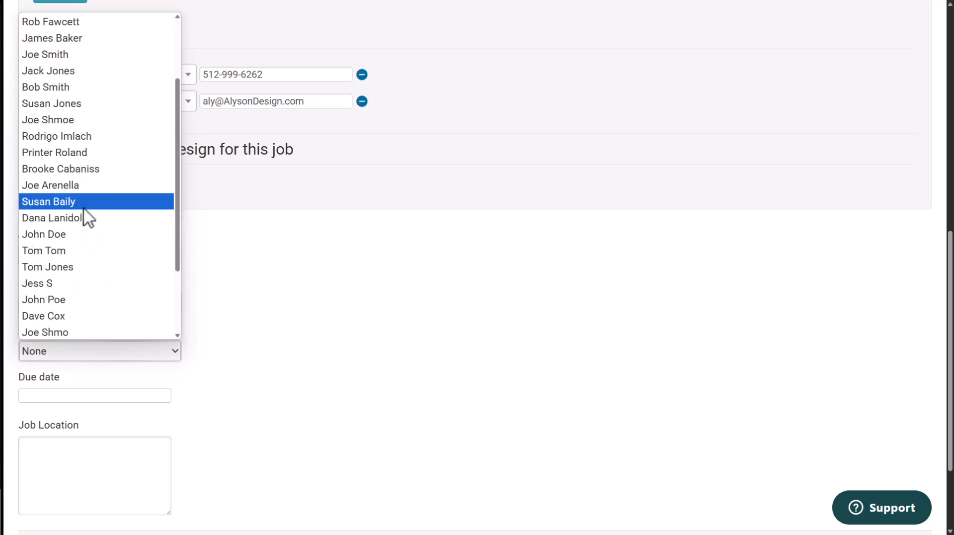
{"action": "left_click", "coordinate": [74, 187]}
{"action": "left_click", "coordinate": [107, 396]}
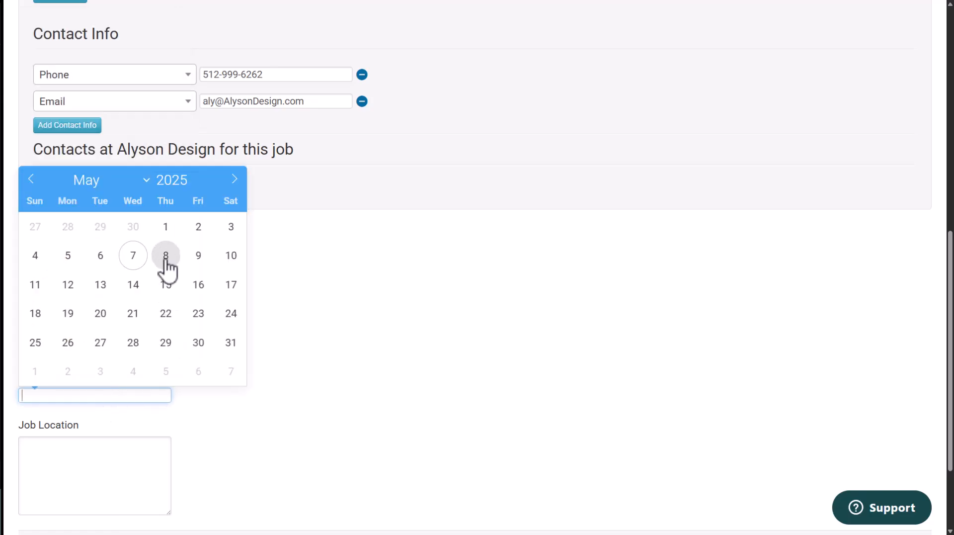
{"action": "left_click", "coordinate": [165, 258]}
{"action": "left_click", "coordinate": [362, 298]}
Submit the new job, leaving the job location empty.
{"action": "scroll", "coordinate": [363, 314], "scroll_direction": "down", "scroll_amount": 2}
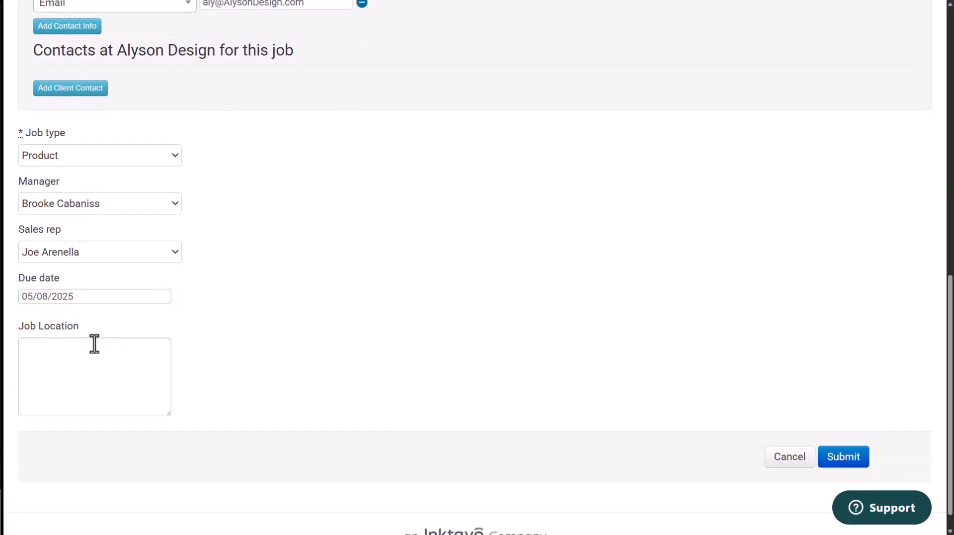
{"action": "left_click", "coordinate": [84, 350]}
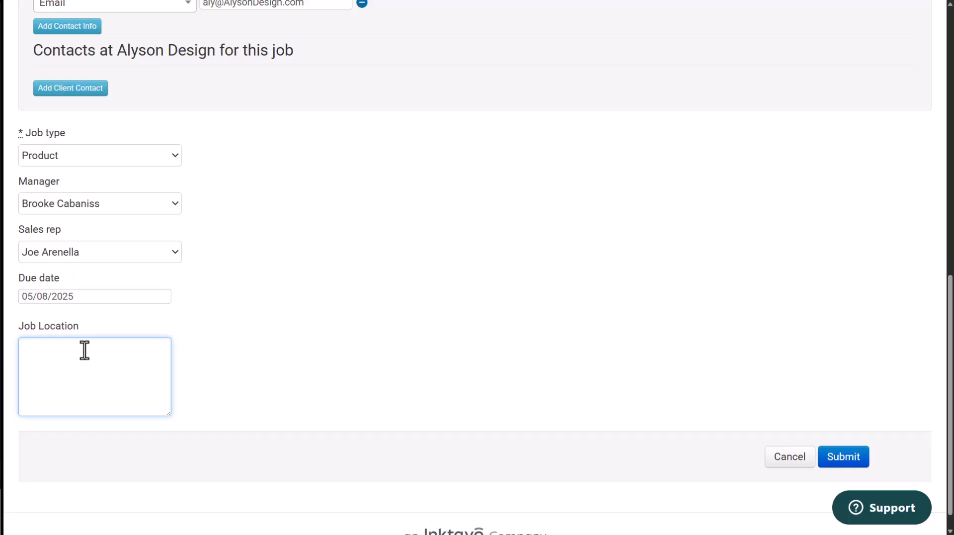
{"action": "left_click", "coordinate": [849, 460]}
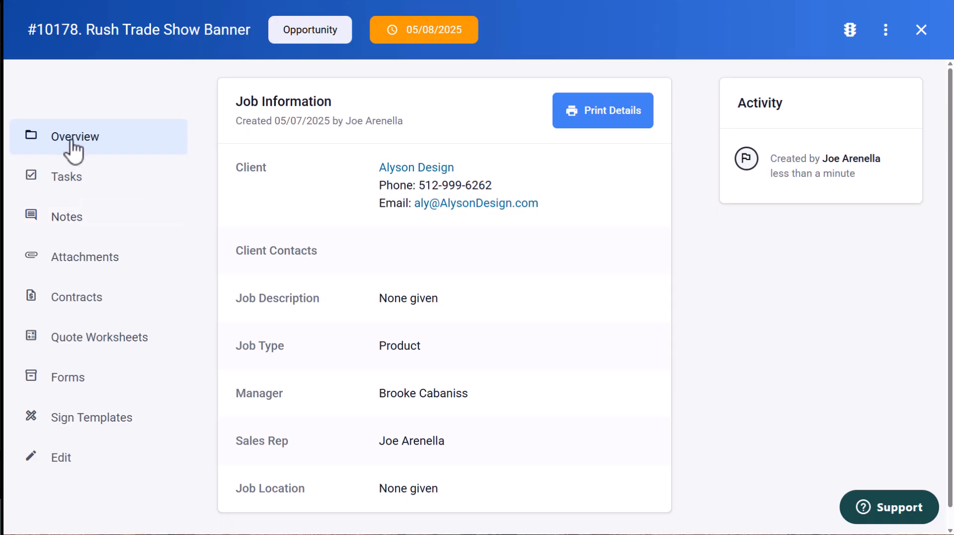
Browse the job's sections: tasks, notes, contracts, quote worksheets, forms and sign templates.
{"action": "left_click", "coordinate": [77, 184]}
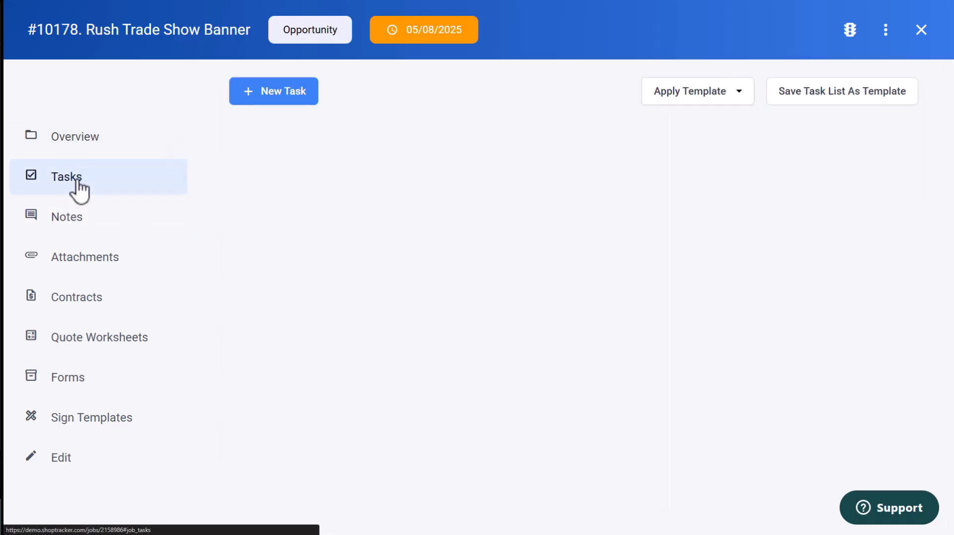
{"action": "left_click", "coordinate": [78, 232]}
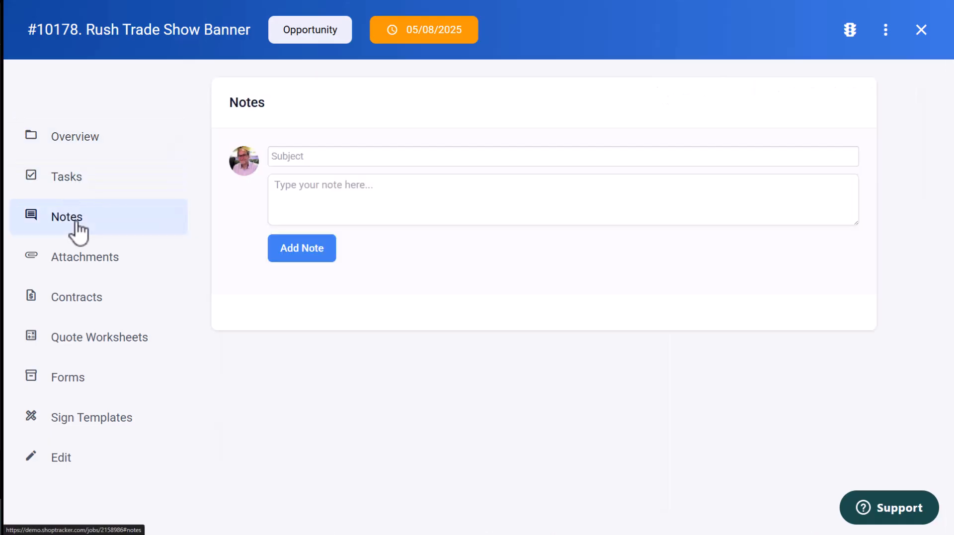
{"action": "left_click", "coordinate": [83, 271]}
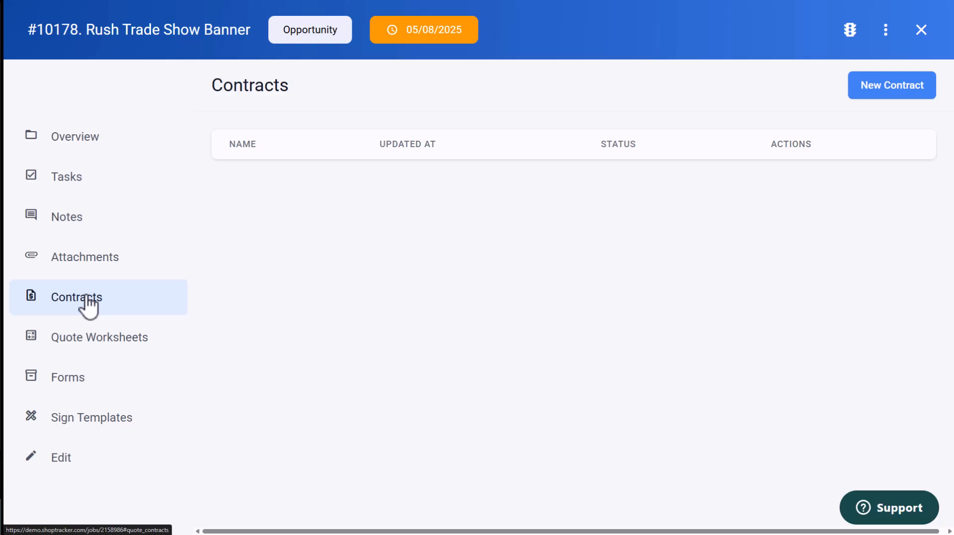
{"action": "left_click", "coordinate": [92, 339]}
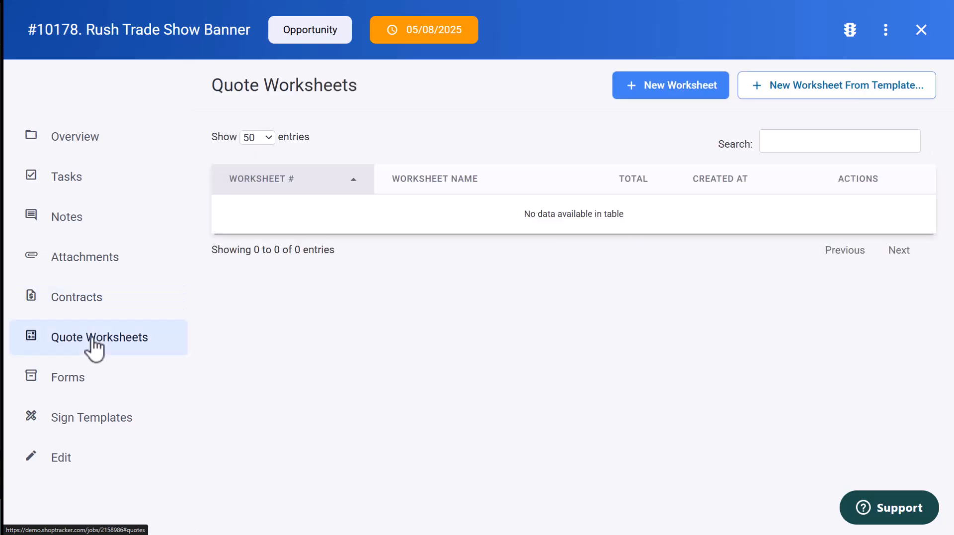
{"action": "left_click", "coordinate": [69, 393]}
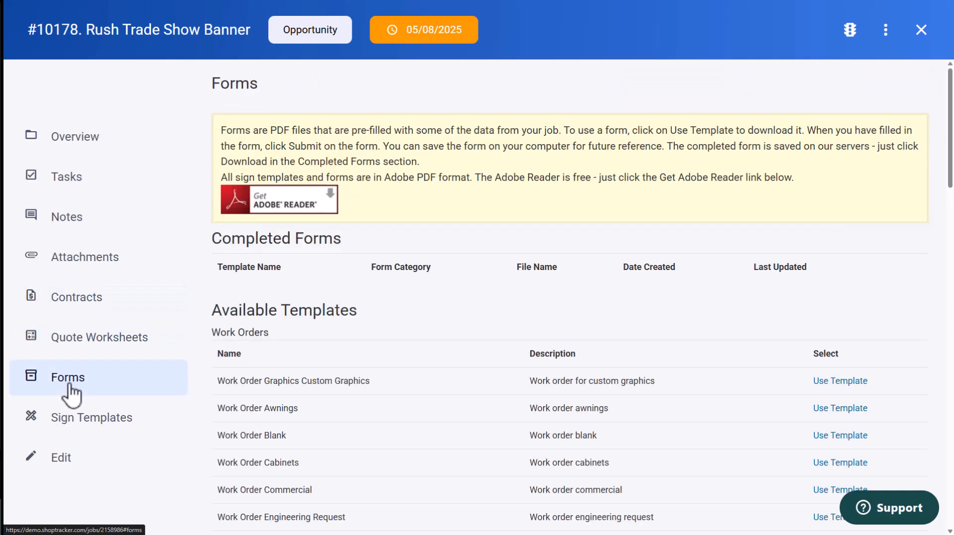
{"action": "left_click", "coordinate": [100, 423]}
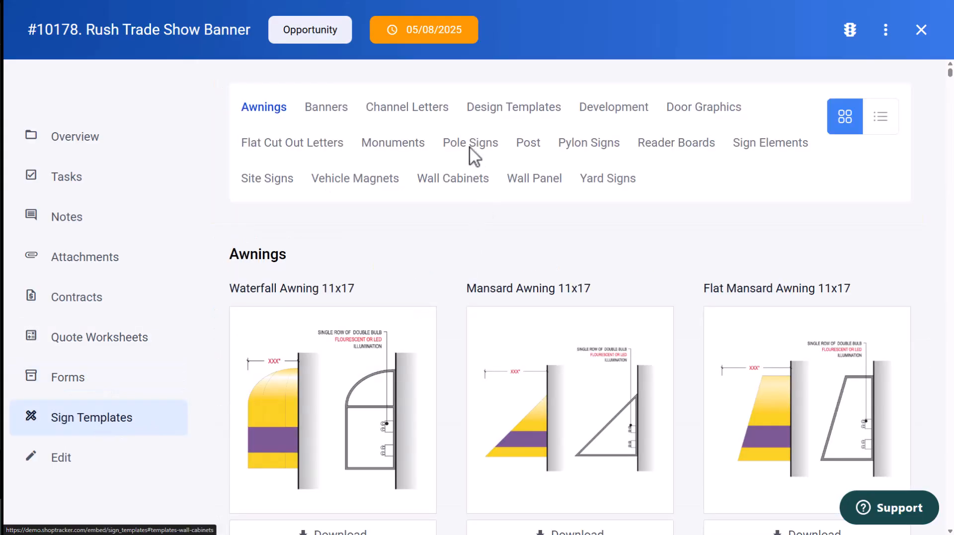
{"action": "left_click", "coordinate": [423, 110]}
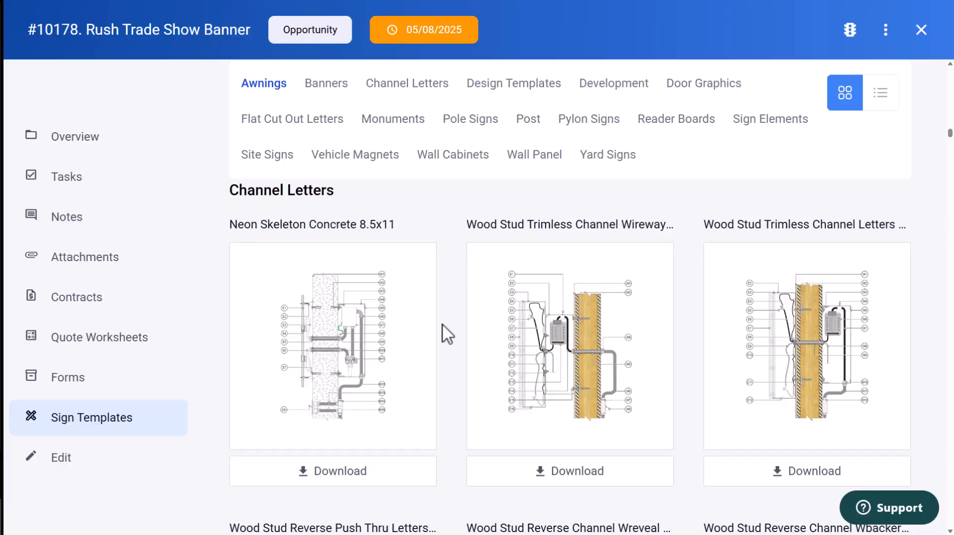
{"action": "scroll", "coordinate": [446, 398], "scroll_direction": "up", "scroll_amount": 1}
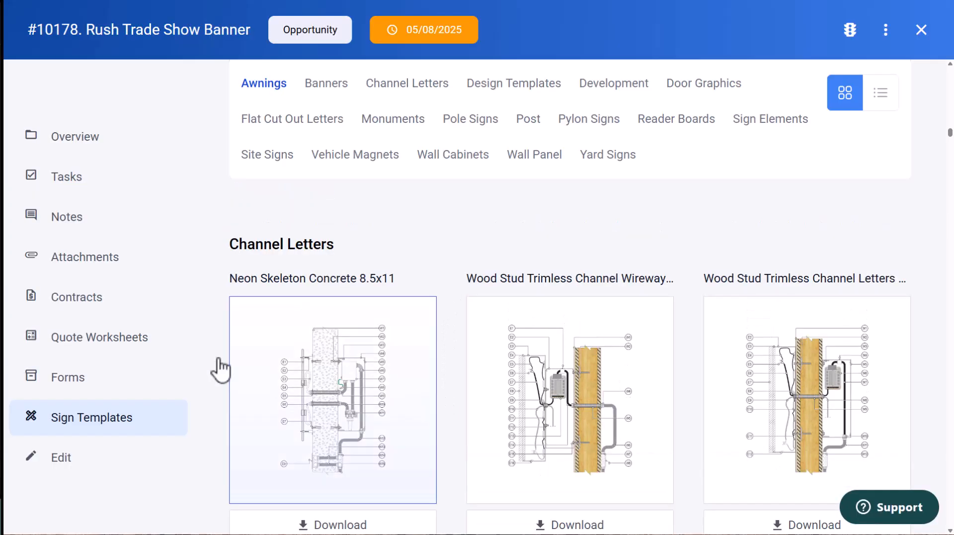
Start a new contract and add a line item from the 4x8 Banner worksheet template, saving the worksheet.
{"action": "left_click", "coordinate": [79, 312]}
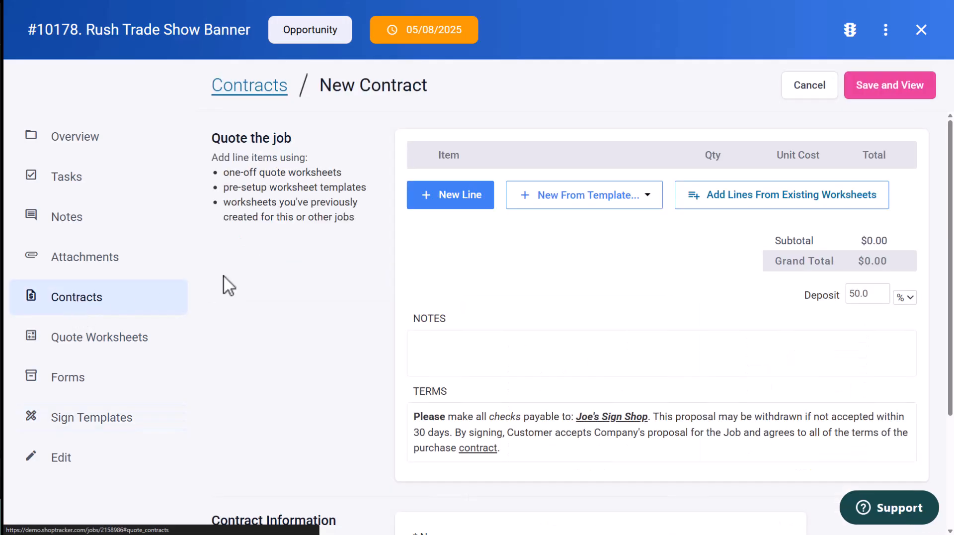
{"action": "left_click", "coordinate": [647, 197]}
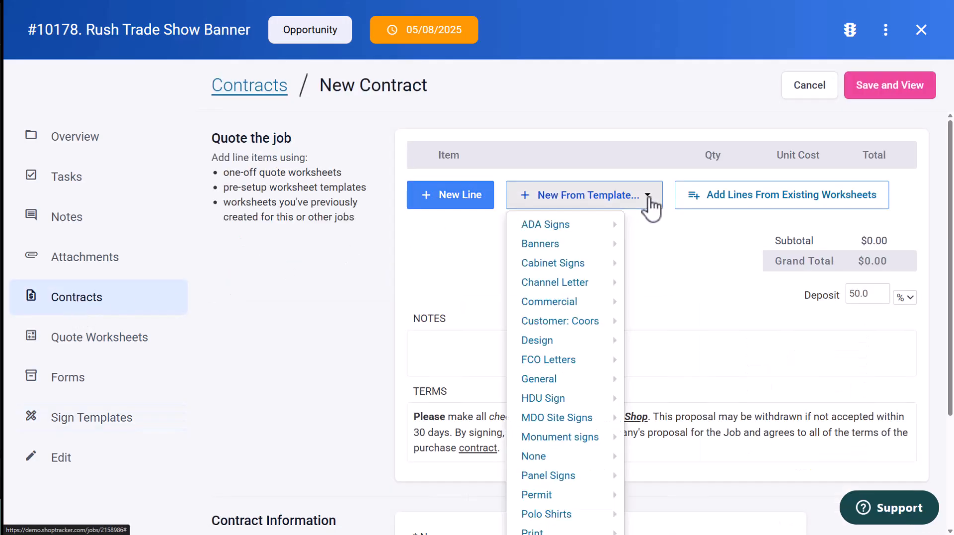
{"action": "mouse_move", "coordinate": [561, 248]}
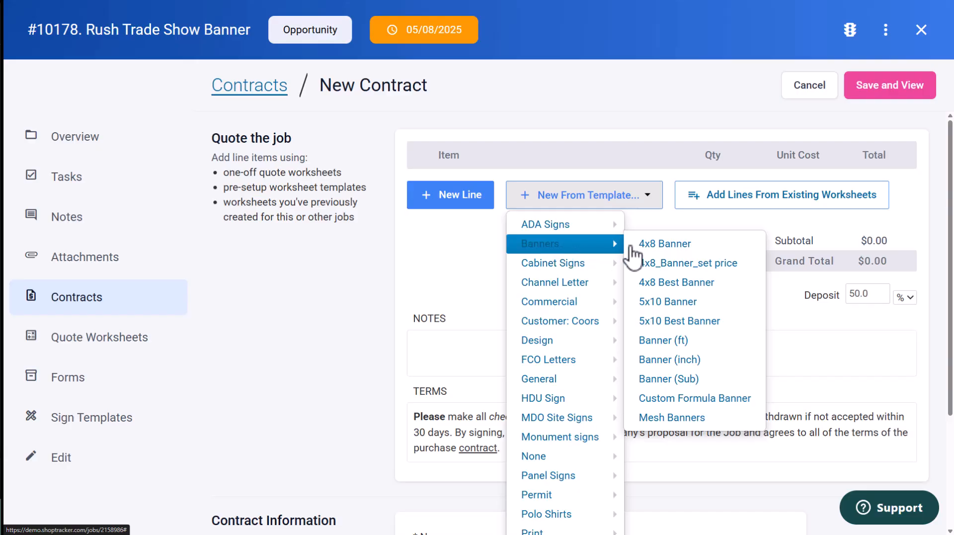
{"action": "left_click", "coordinate": [665, 246]}
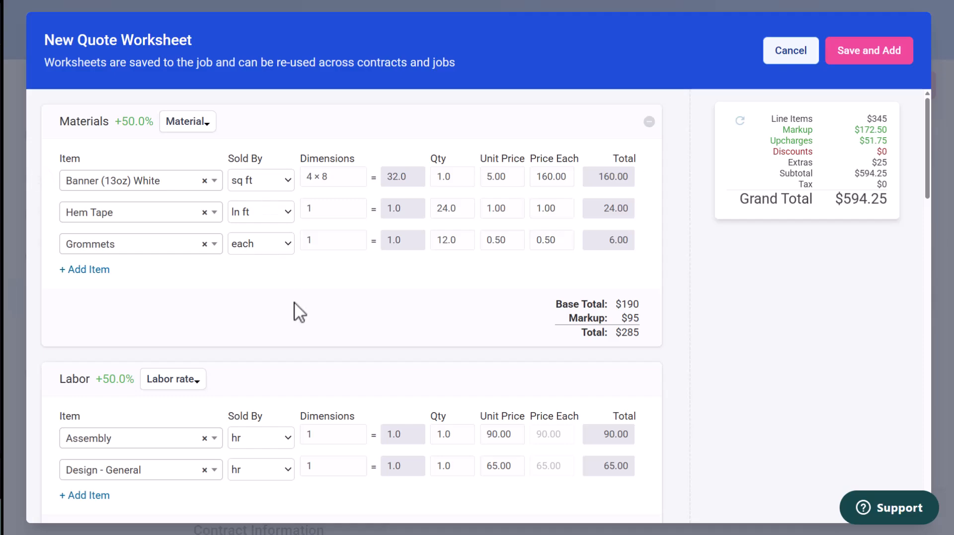
{"action": "scroll", "coordinate": [293, 311], "scroll_direction": "down", "scroll_amount": 3}
{"action": "scroll", "coordinate": [251, 388], "scroll_direction": "down", "scroll_amount": 5}
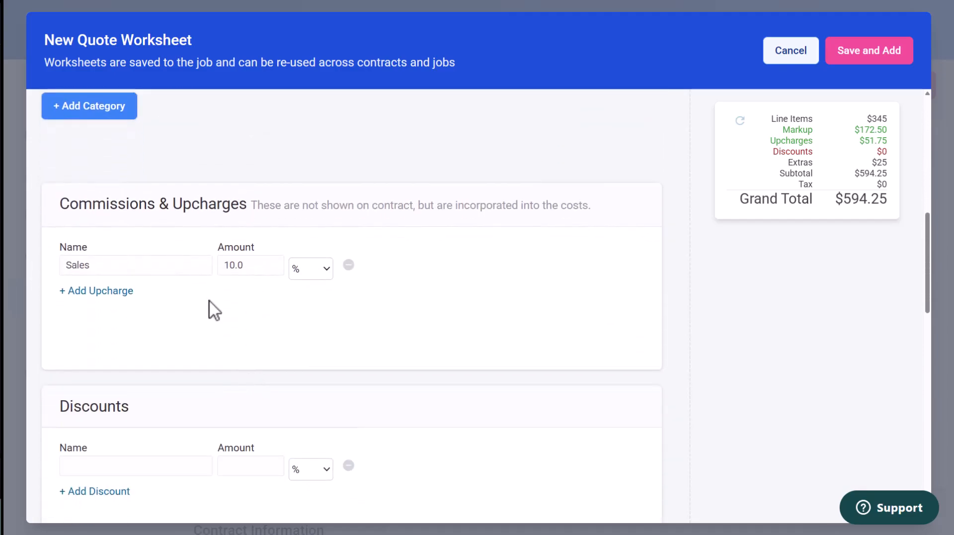
{"action": "scroll", "coordinate": [472, 301], "scroll_direction": "down", "scroll_amount": 4}
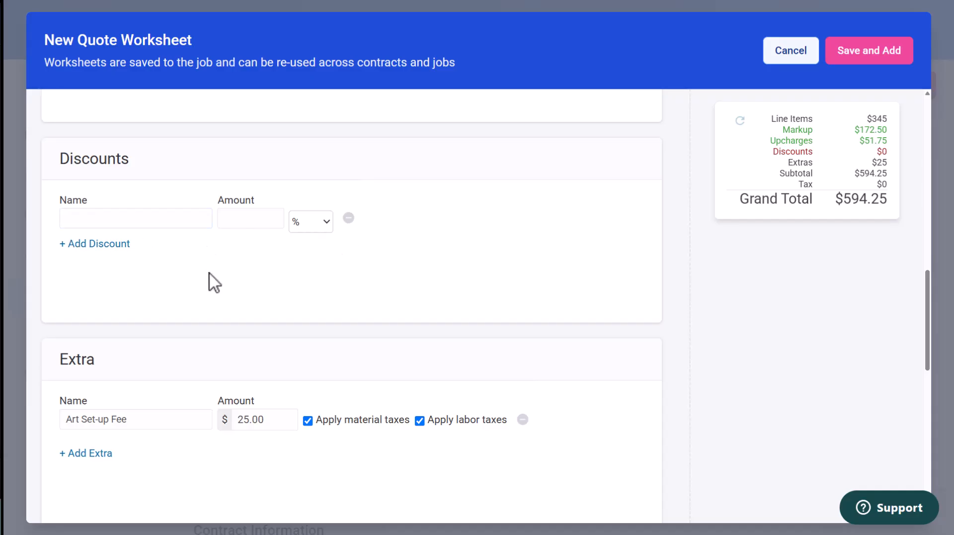
{"action": "scroll", "coordinate": [214, 282], "scroll_direction": "down", "scroll_amount": 3}
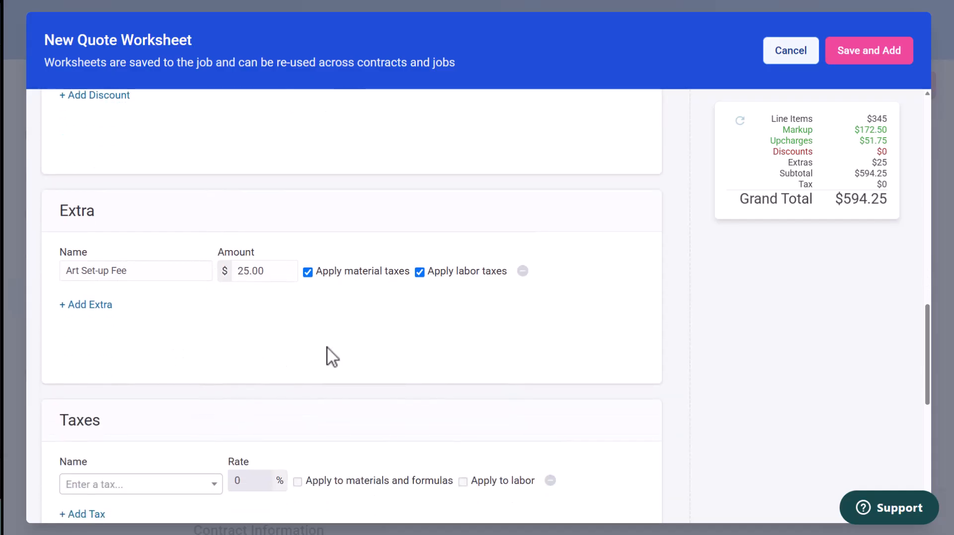
{"action": "scroll", "coordinate": [332, 356], "scroll_direction": "down", "scroll_amount": 4}
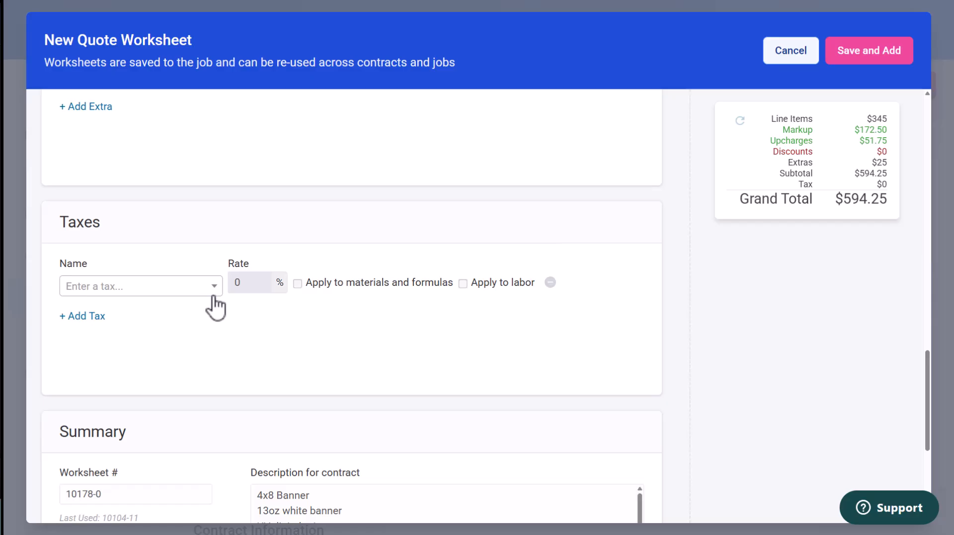
{"action": "scroll", "coordinate": [305, 367], "scroll_direction": "down", "scroll_amount": 5}
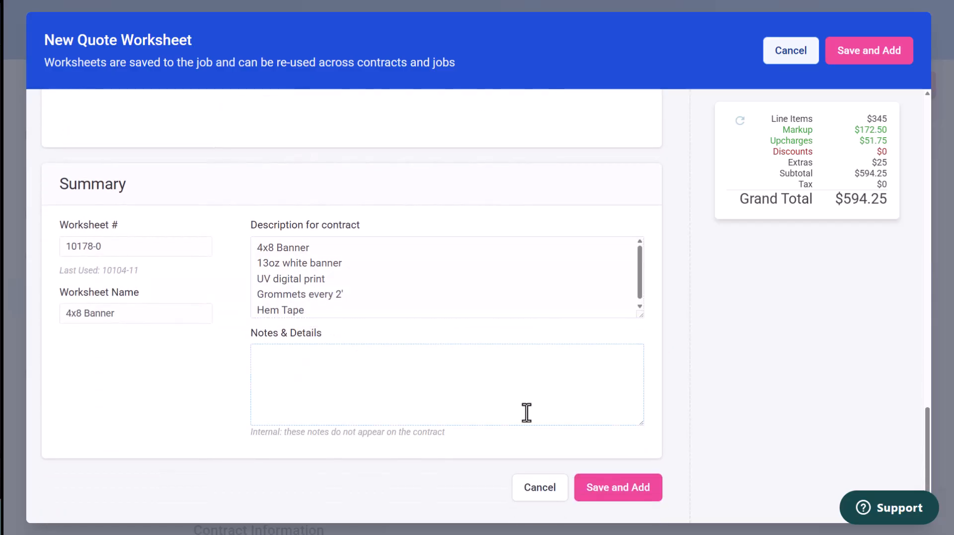
{"action": "left_click", "coordinate": [639, 498]}
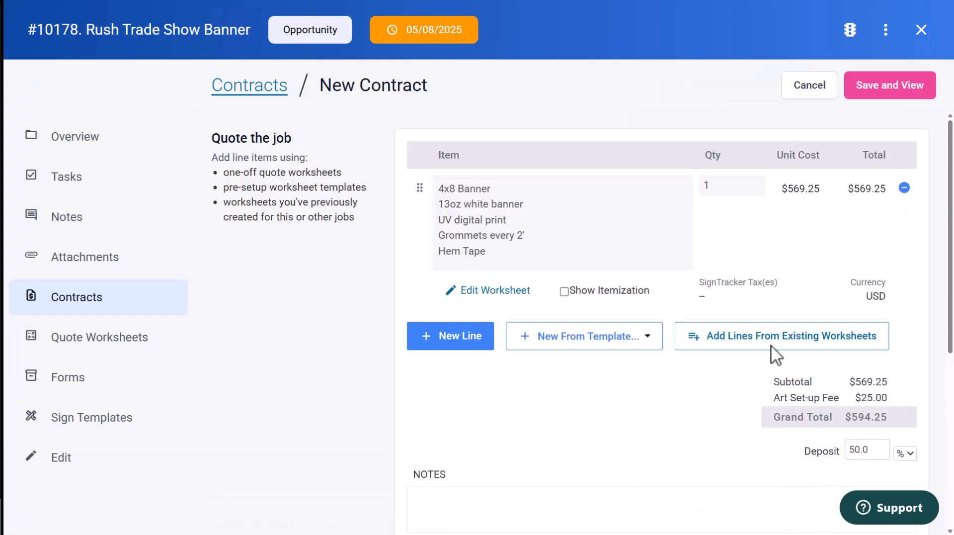
Save and view the contract, then open its customer link.
{"action": "left_click", "coordinate": [868, 94]}
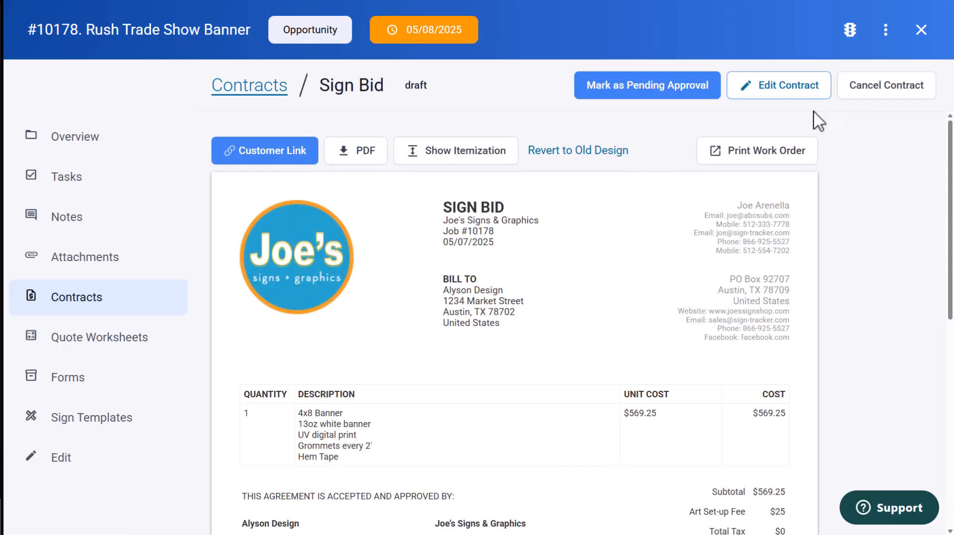
{"action": "left_click", "coordinate": [273, 156]}
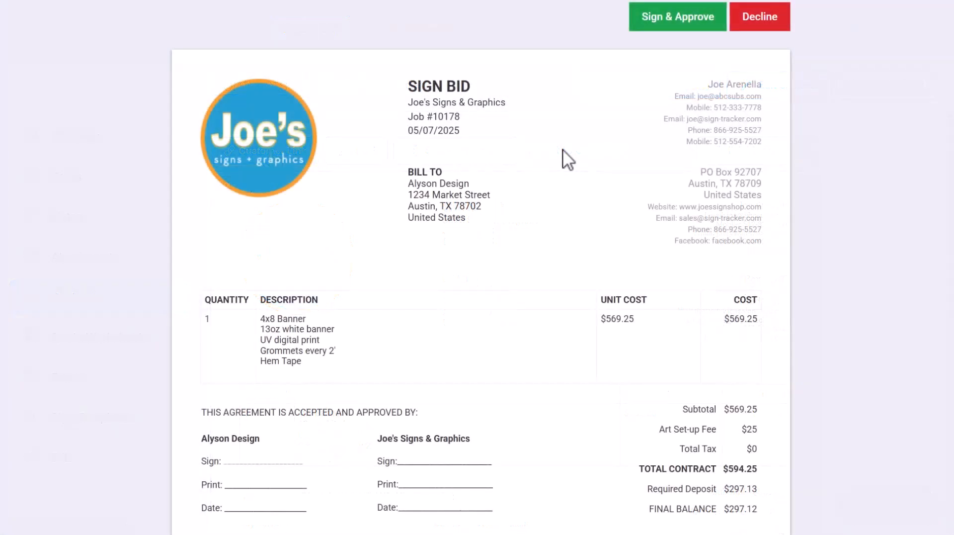
Sign and approve the proposal as the customer by adopting a signature with the client's name.
{"action": "left_click", "coordinate": [671, 20]}
{"action": "type", "text": "Alyson"}
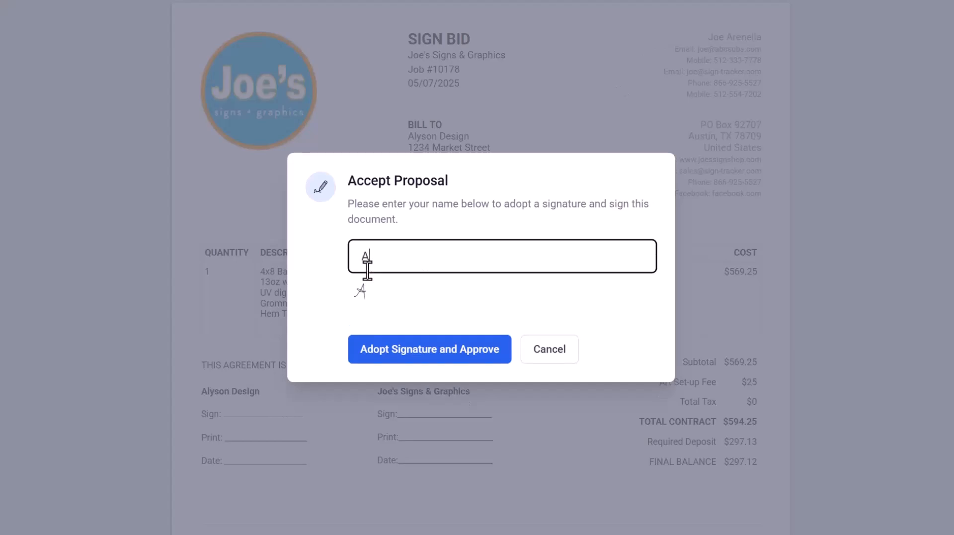
{"action": "left_click", "coordinate": [417, 351]}
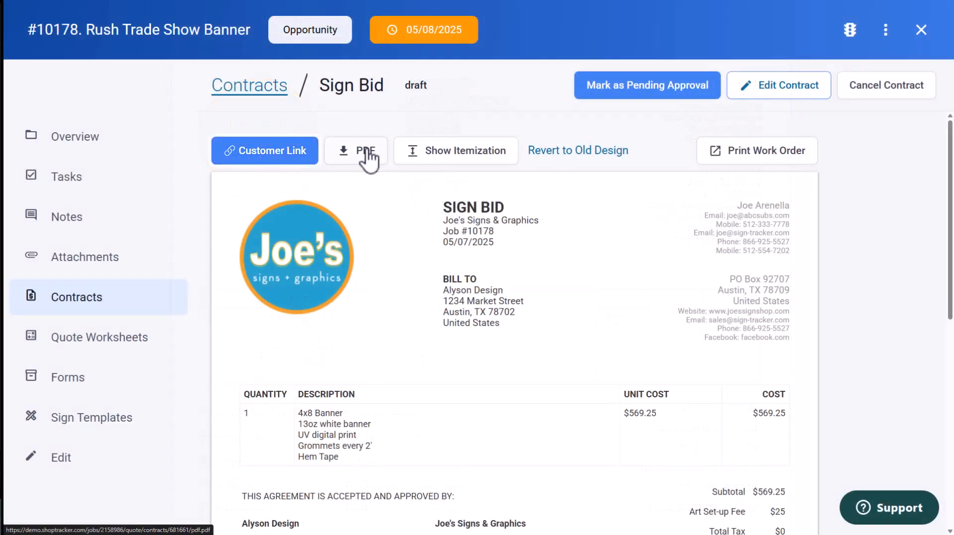
Show and then hide the contract's itemization.
{"action": "left_click", "coordinate": [463, 158]}
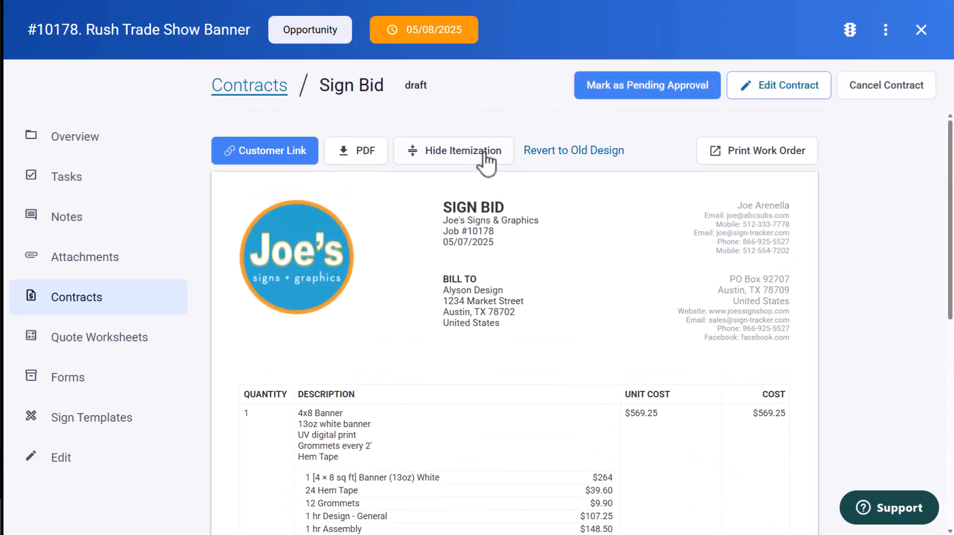
{"action": "left_click", "coordinate": [485, 156]}
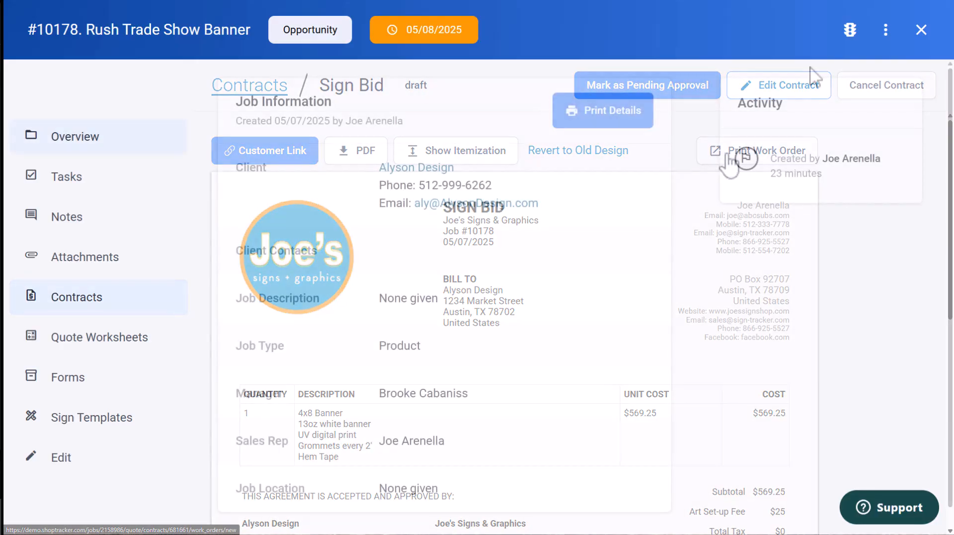
Check the job's quote worksheets and move the job to the Pre Productions stage.
{"action": "left_click", "coordinate": [81, 341]}
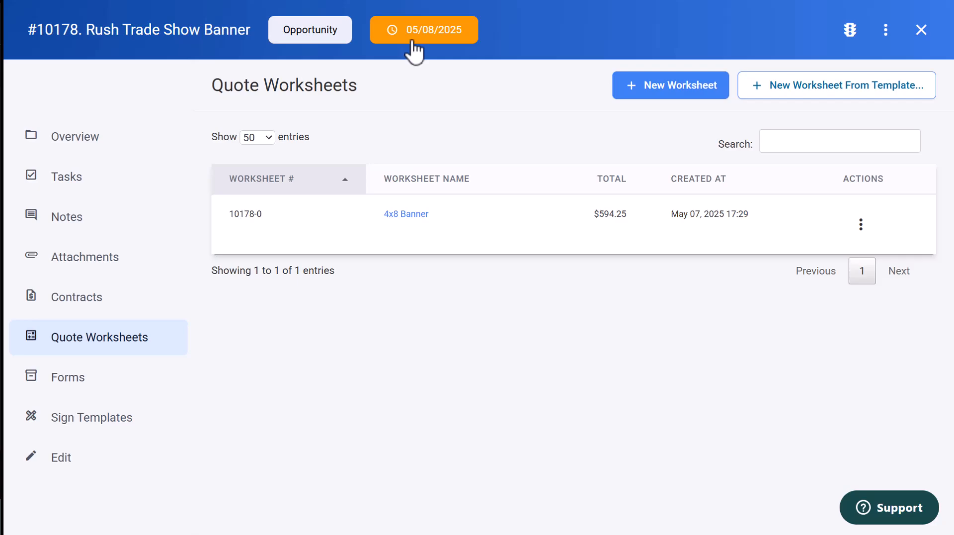
{"action": "left_click", "coordinate": [338, 36]}
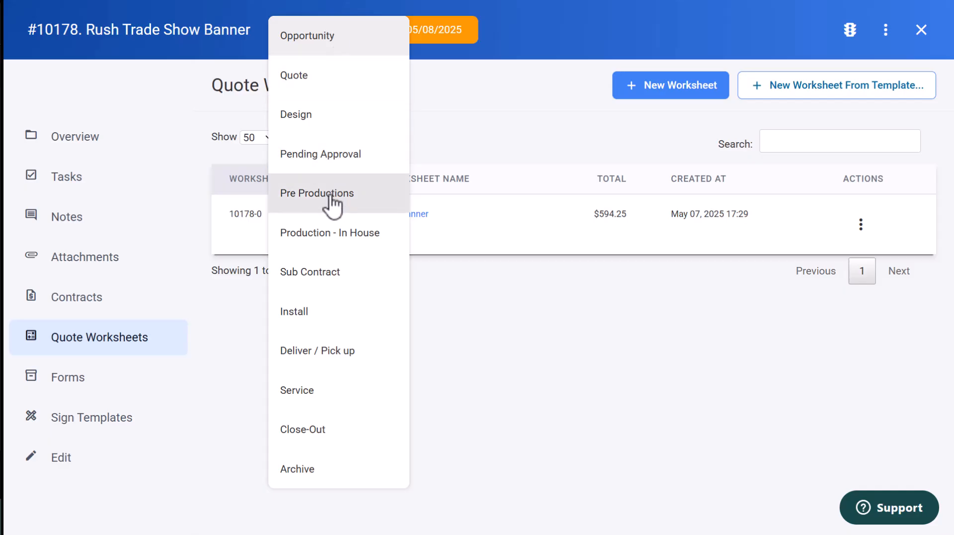
{"action": "left_click", "coordinate": [331, 196]}
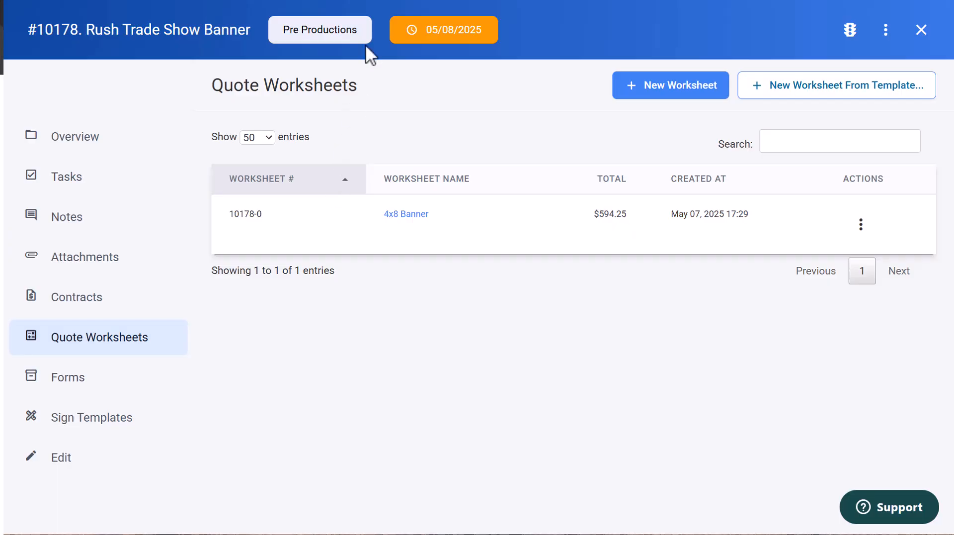
Apply a task list template to the job's tasks.
{"action": "left_click", "coordinate": [58, 180]}
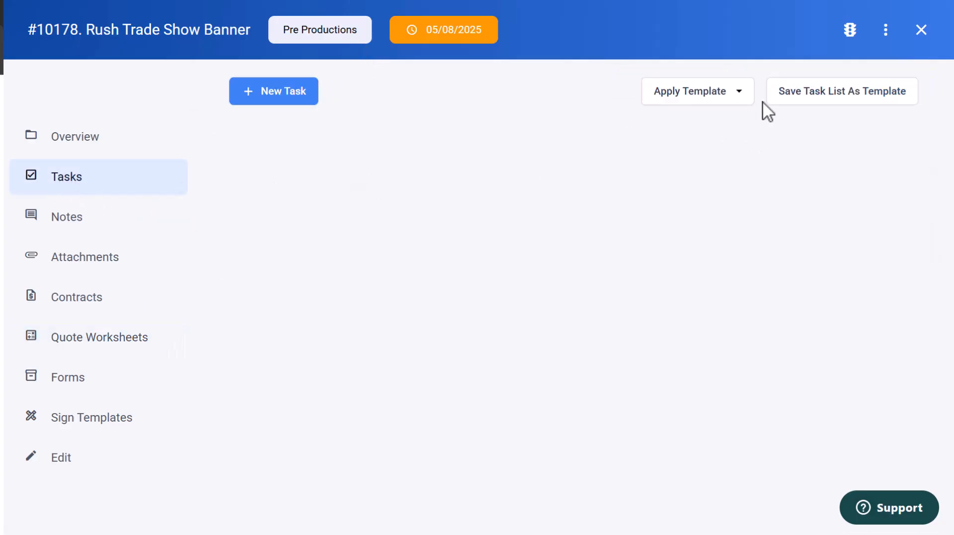
{"action": "left_click", "coordinate": [737, 94]}
{"action": "left_click", "coordinate": [675, 124]}
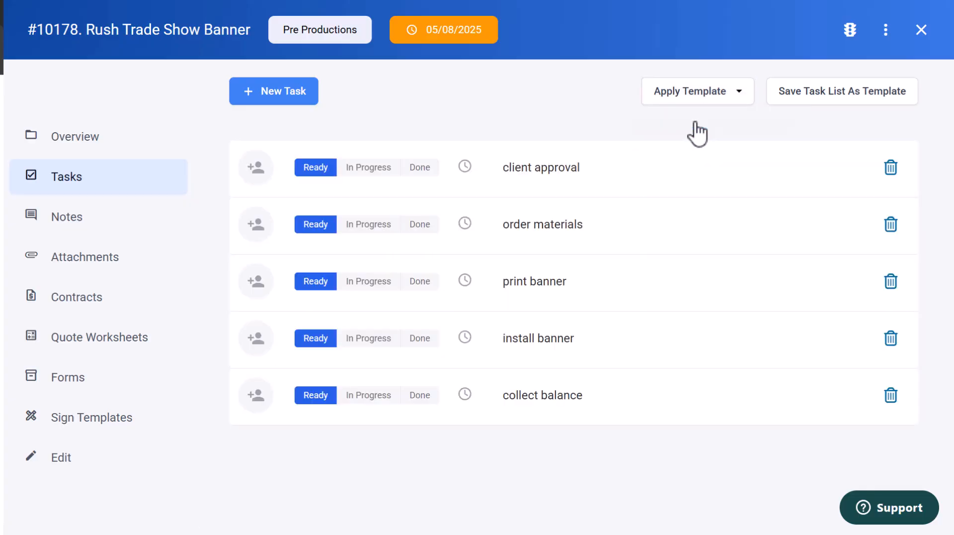
Assign the client approval task to the job's manager.
{"action": "left_click", "coordinate": [258, 170]}
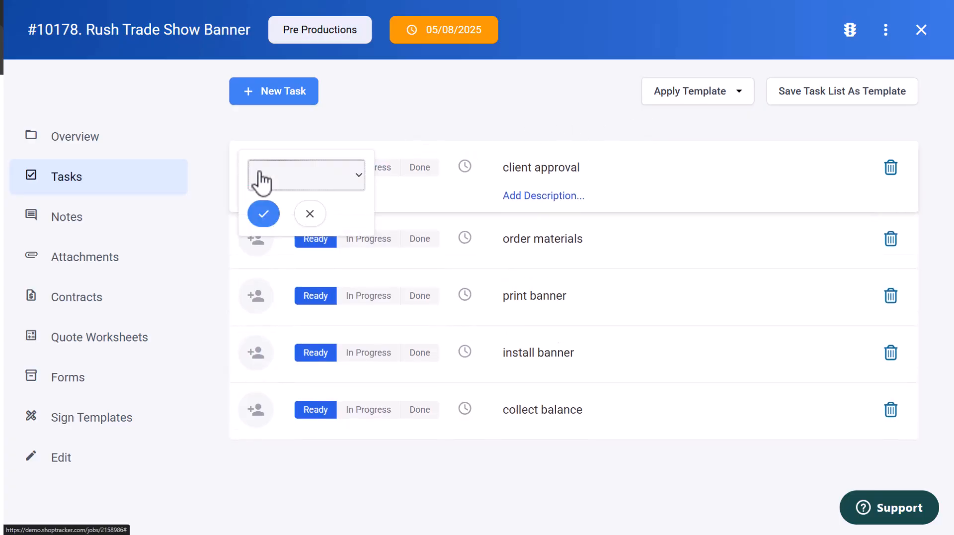
{"action": "left_click", "coordinate": [360, 180]}
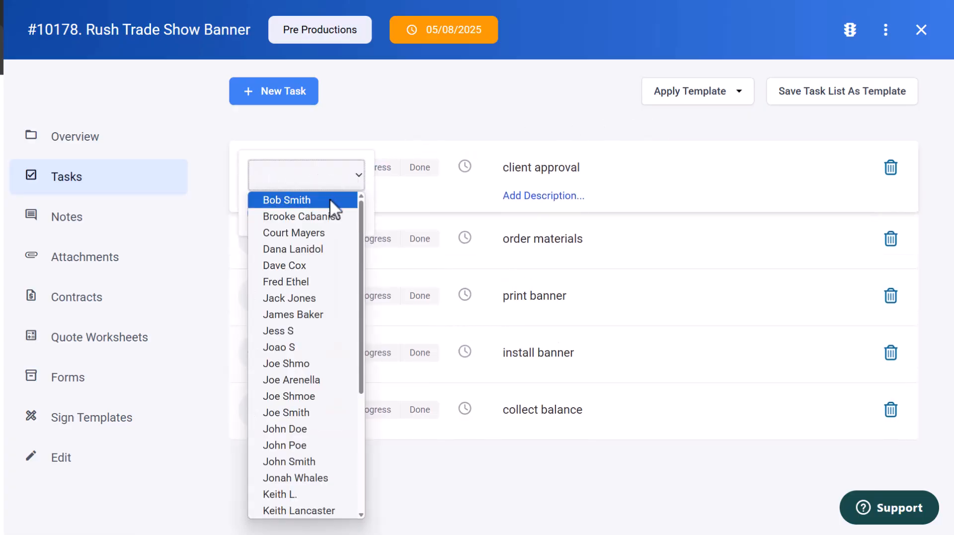
{"action": "left_click", "coordinate": [328, 217]}
{"action": "left_click", "coordinate": [265, 214]}
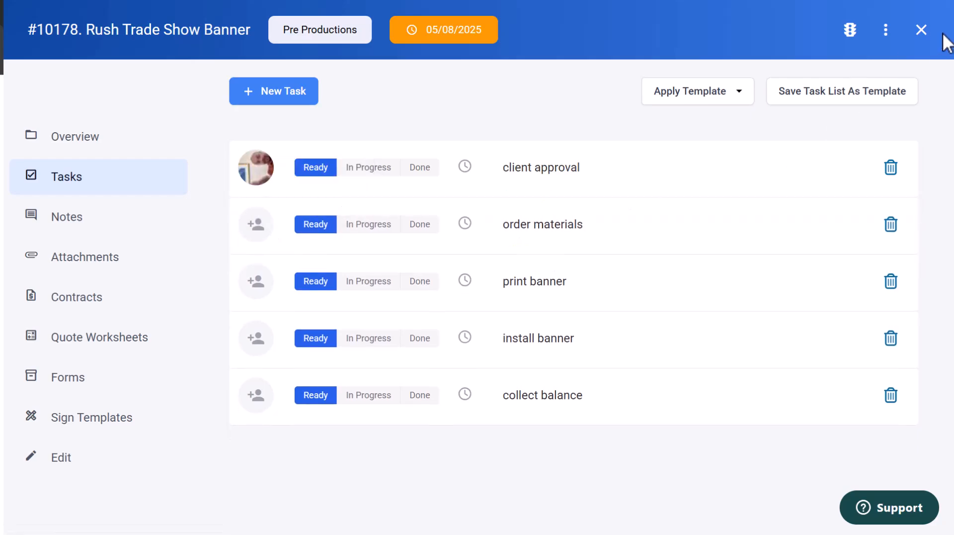
Close the job, review its activity from the board, and move its card into Production - In House.
{"action": "left_click", "coordinate": [921, 31]}
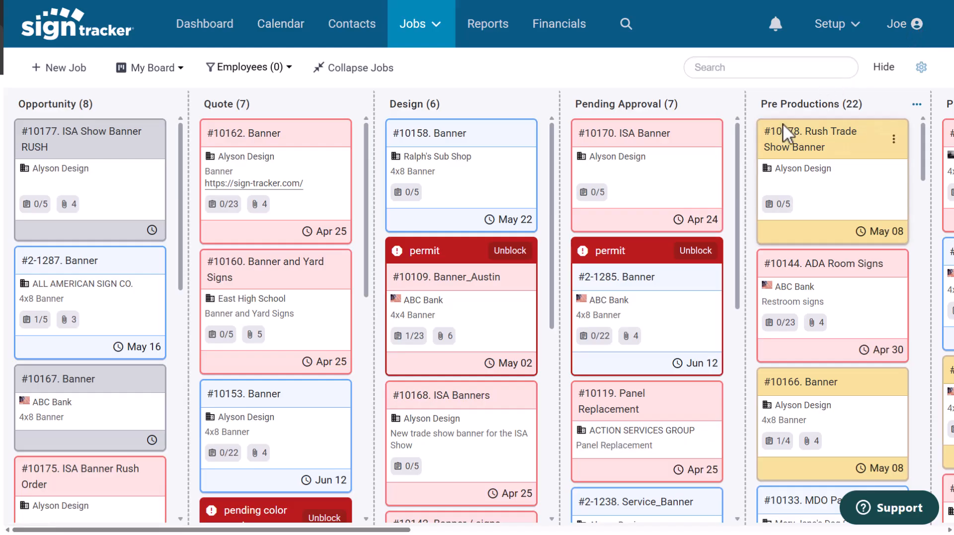
{"action": "left_click", "coordinate": [851, 151]}
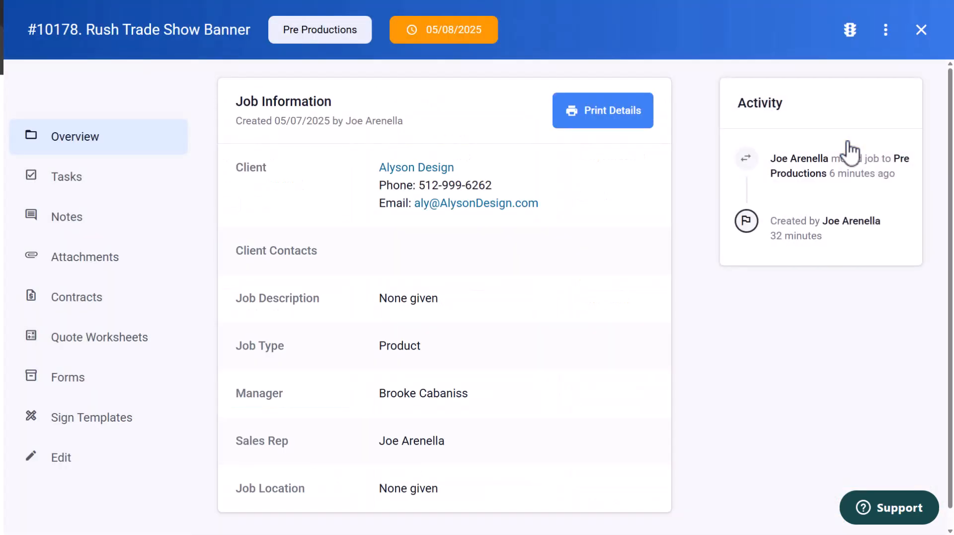
{"action": "left_click", "coordinate": [920, 31]}
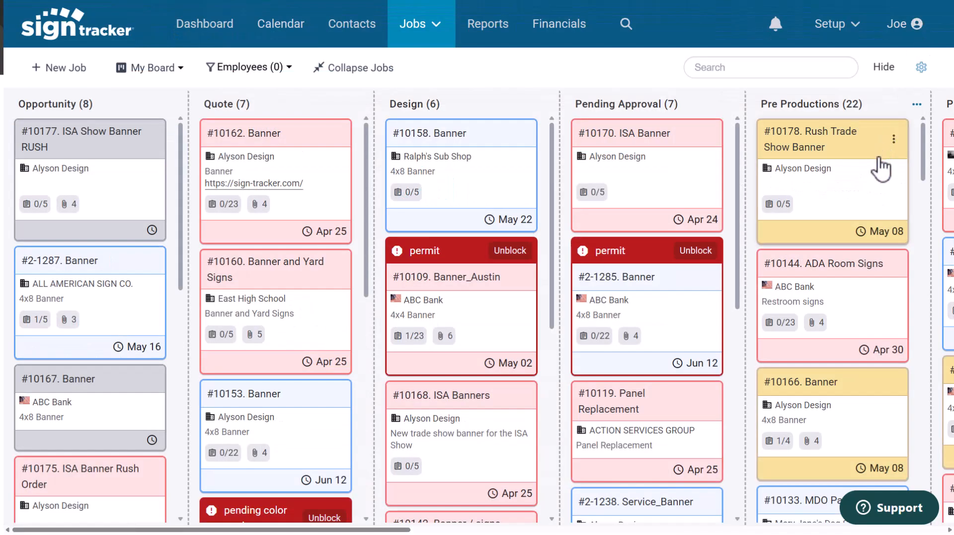
{"action": "mouse_move", "coordinate": [882, 169]}
{"action": "left_mouse_down"}
{"action": "mouse_move", "coordinate": [934, 159]}
{"action": "mouse_move", "coordinate": [783, 160]}
{"action": "mouse_move", "coordinate": [872, 155]}
{"action": "left_mouse_up"}
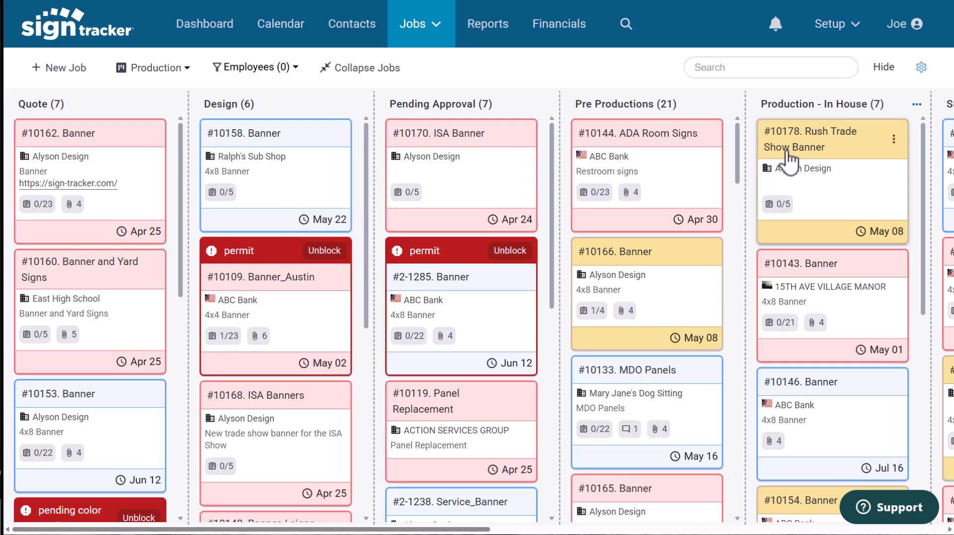
Open the job card display options and close them without changes.
{"action": "left_click", "coordinate": [922, 68]}
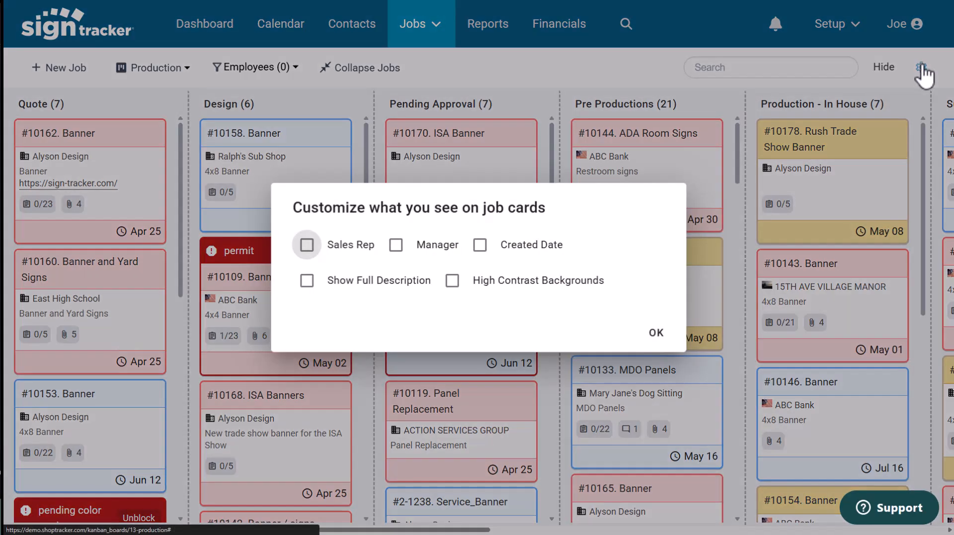
{"action": "left_click", "coordinate": [711, 96]}
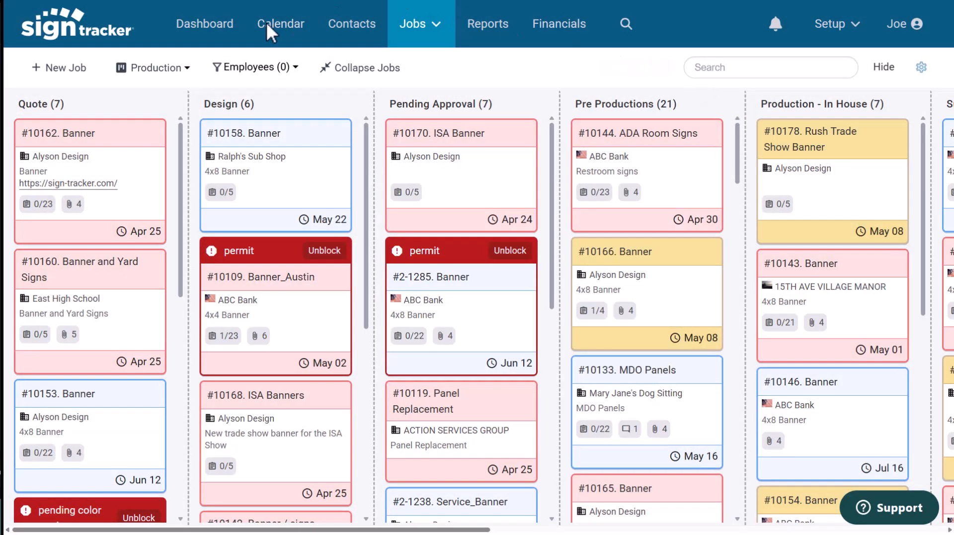
Switch the job board view to Design, then to Sales.
{"action": "left_click", "coordinate": [188, 70]}
{"action": "left_click", "coordinate": [130, 97]}
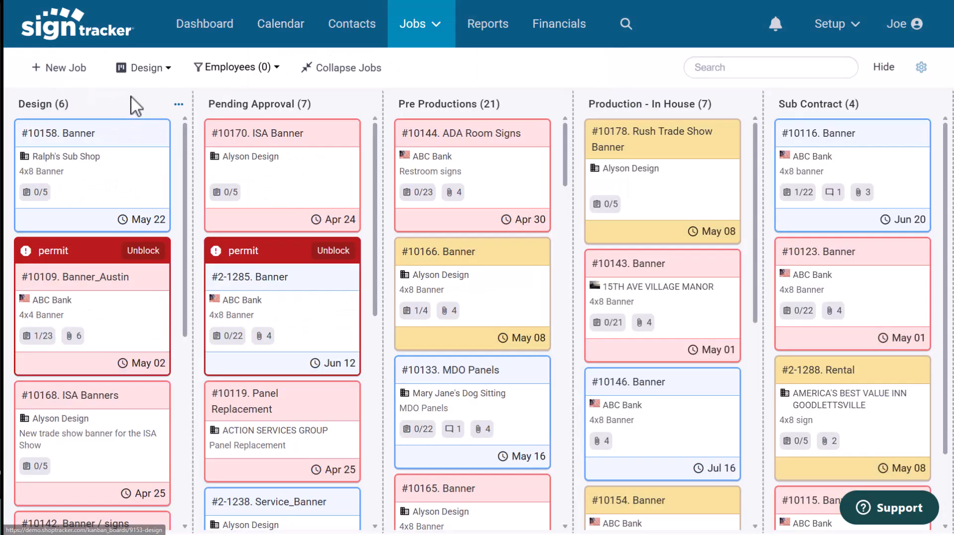
{"action": "left_click", "coordinate": [168, 74]}
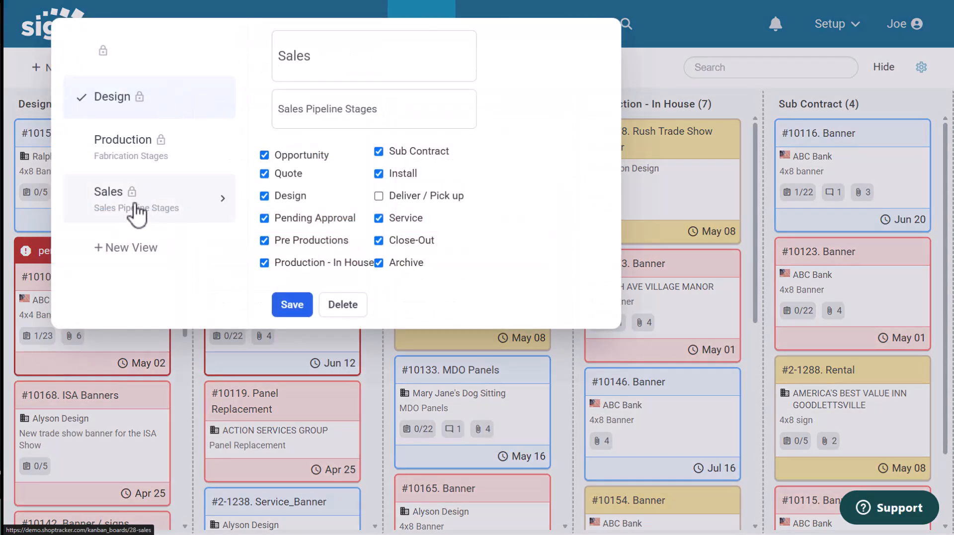
{"action": "left_click", "coordinate": [136, 213]}
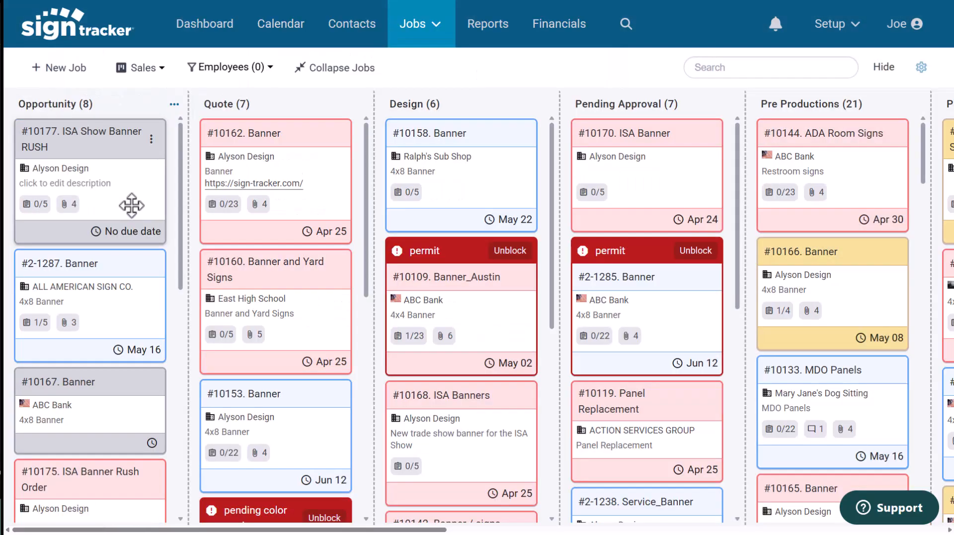
Filter the job board to show one employee's jobs.
{"action": "left_click", "coordinate": [271, 69]}
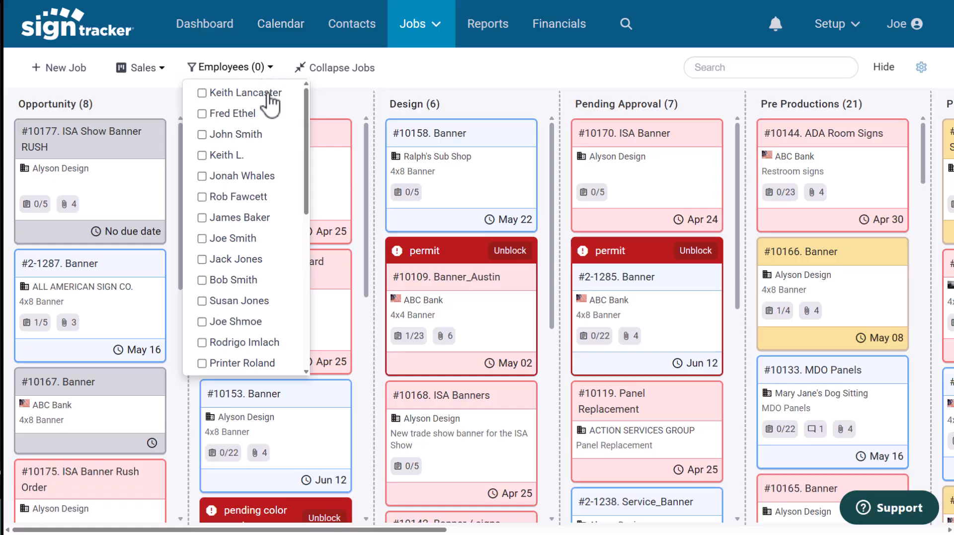
{"action": "scroll", "coordinate": [254, 179], "scroll_direction": "down", "scroll_amount": 2}
{"action": "left_click", "coordinate": [208, 286]}
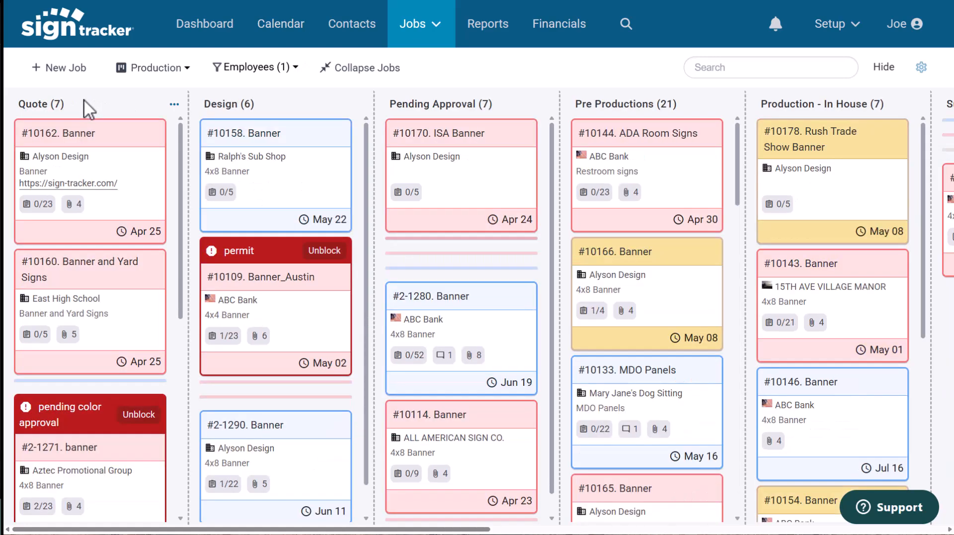
Open the calendar and inspect the details of the follow-up task and the #10115 Banner job.
{"action": "left_click", "coordinate": [288, 35]}
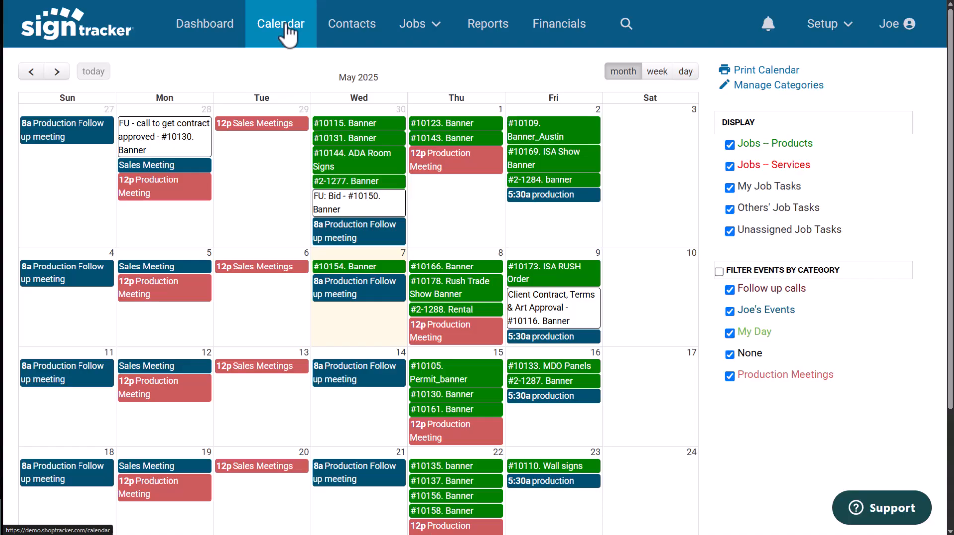
{"action": "left_click", "coordinate": [175, 142]}
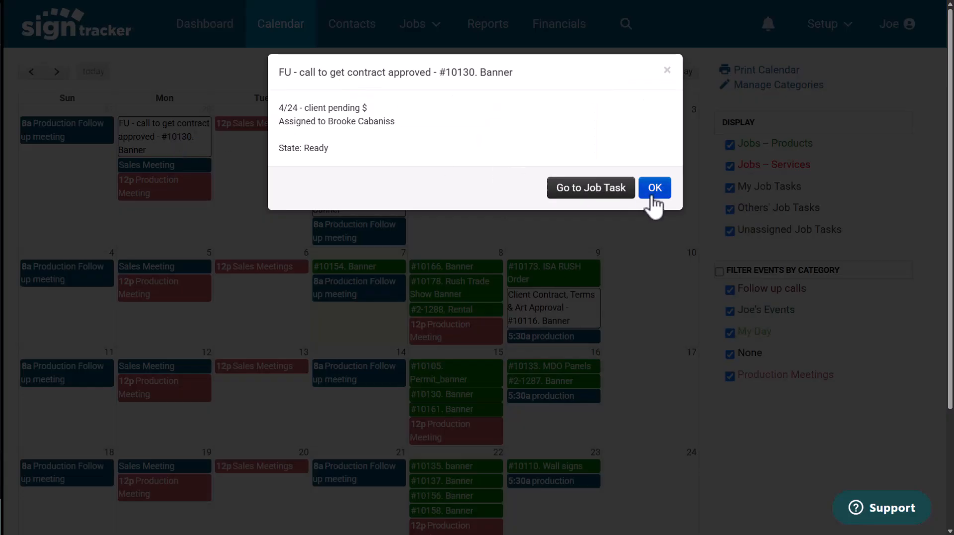
{"action": "left_click", "coordinate": [654, 189]}
{"action": "left_click", "coordinate": [373, 123]}
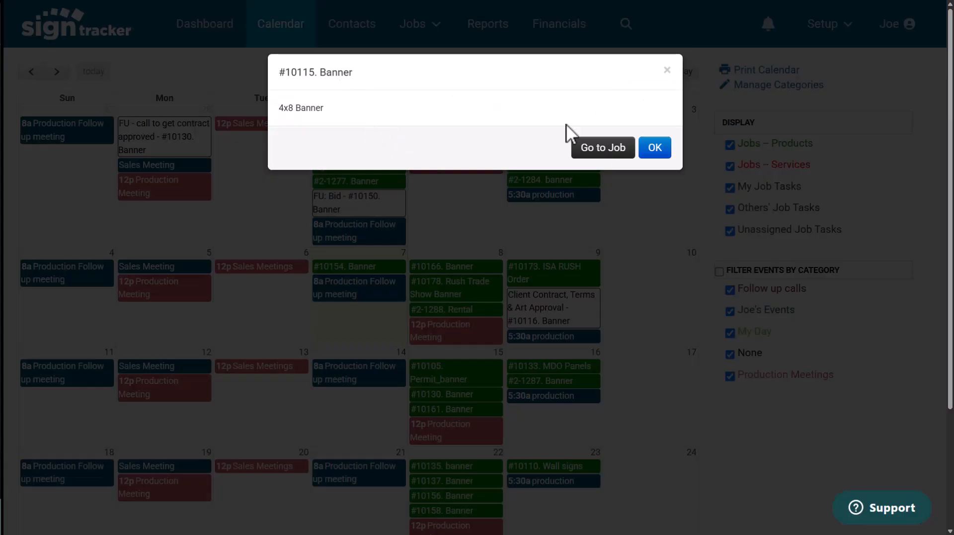
{"action": "left_click", "coordinate": [655, 147]}
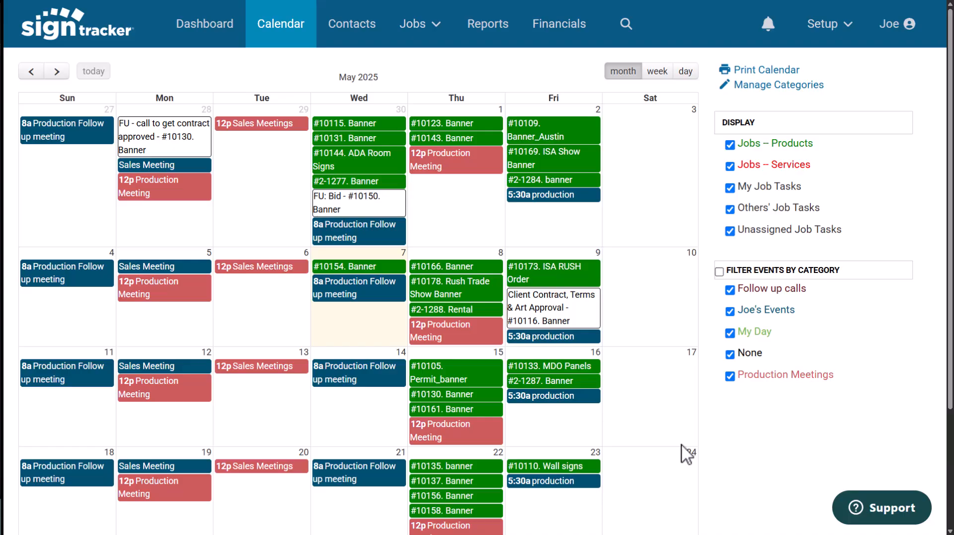
Switch the calendar between day, week and month views.
{"action": "left_click", "coordinate": [685, 73]}
{"action": "left_click", "coordinate": [660, 73]}
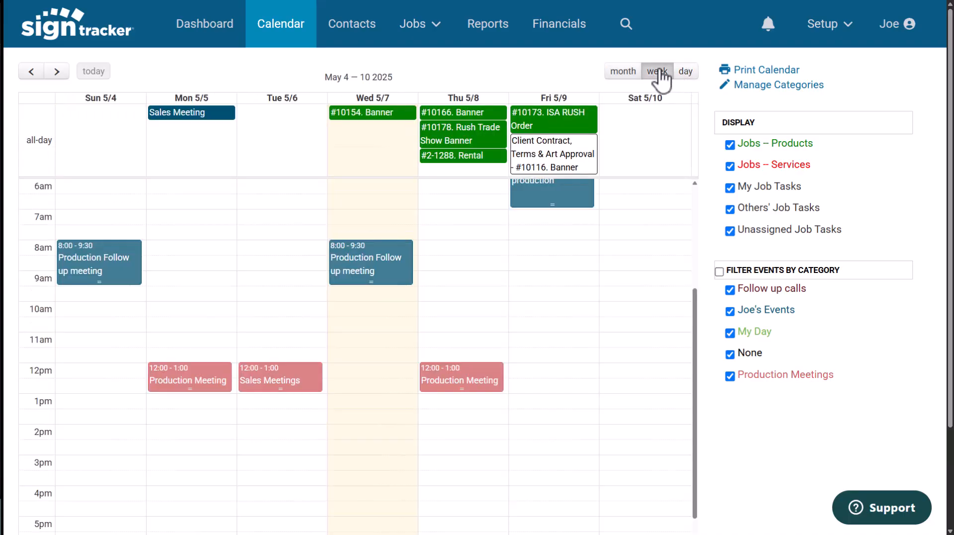
{"action": "left_click", "coordinate": [626, 75]}
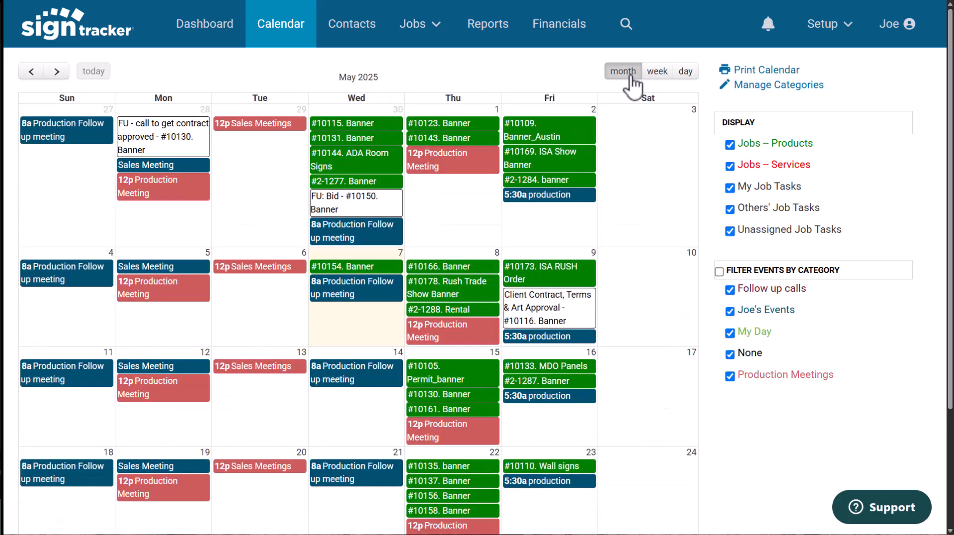
Review the admin pages for shop details, employees and QuickBooks integration, then return to the dashboard.
{"action": "left_click", "coordinate": [847, 28]}
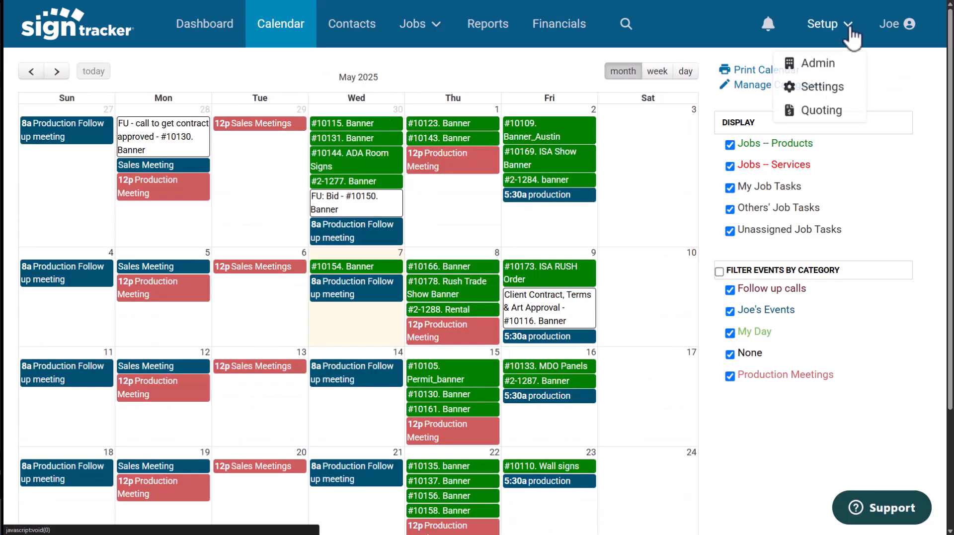
{"action": "left_click", "coordinate": [825, 65]}
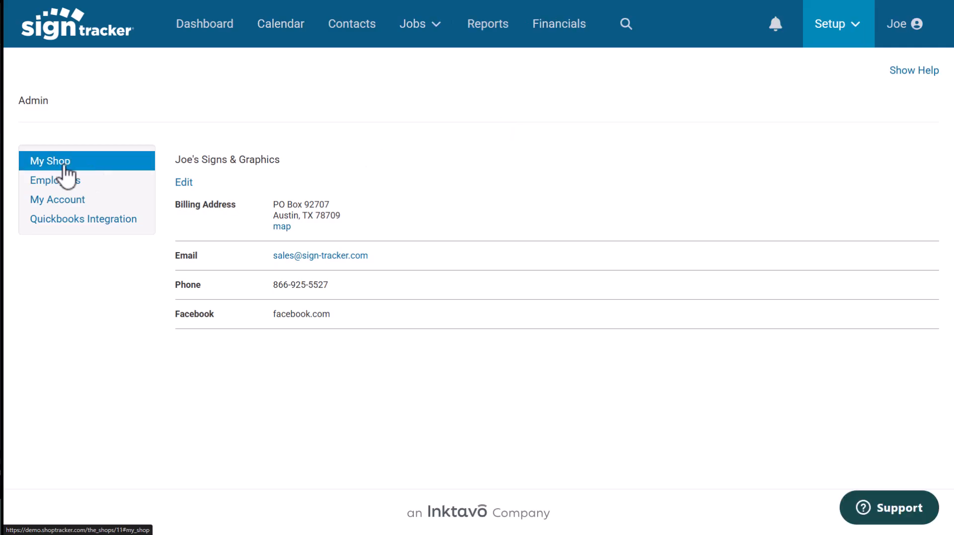
{"action": "left_click", "coordinate": [51, 185]}
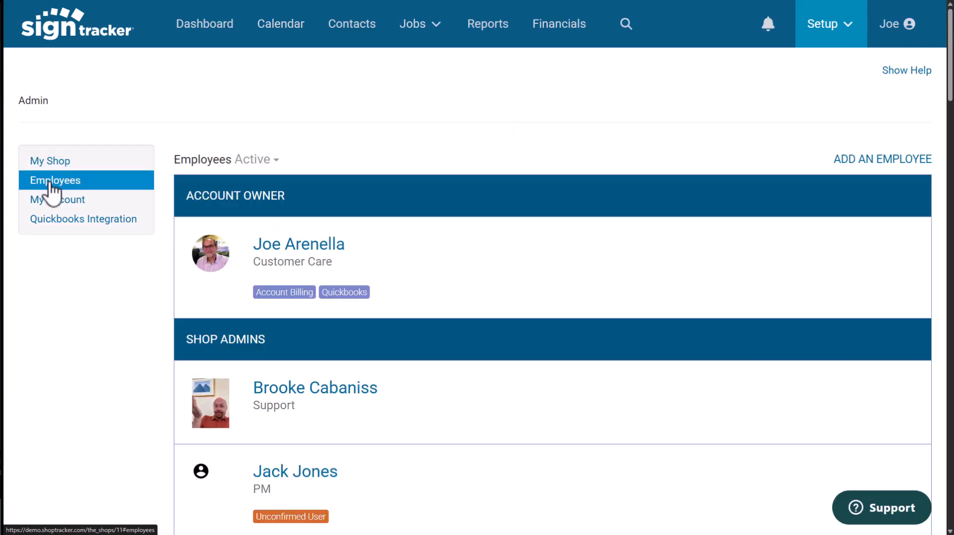
{"action": "left_click", "coordinate": [53, 220]}
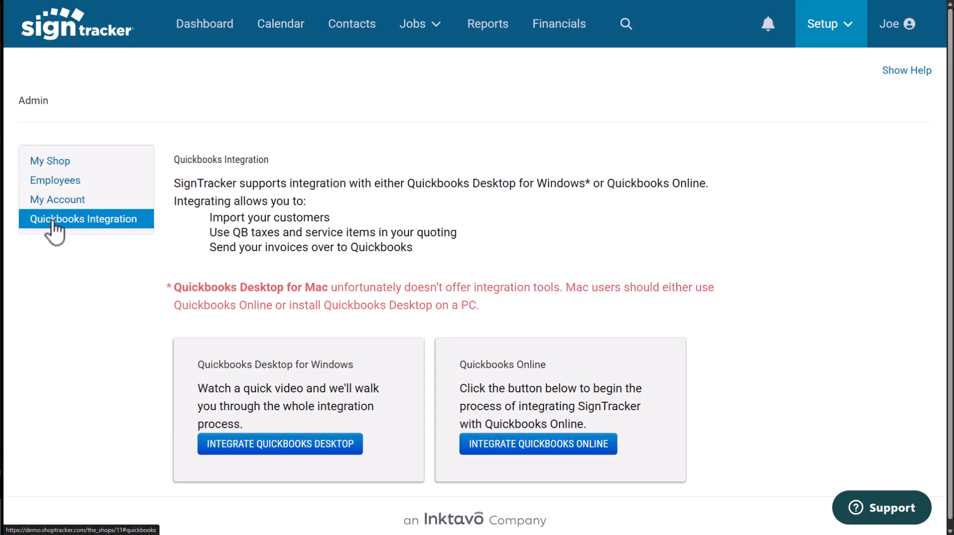
{"action": "left_click", "coordinate": [207, 32]}
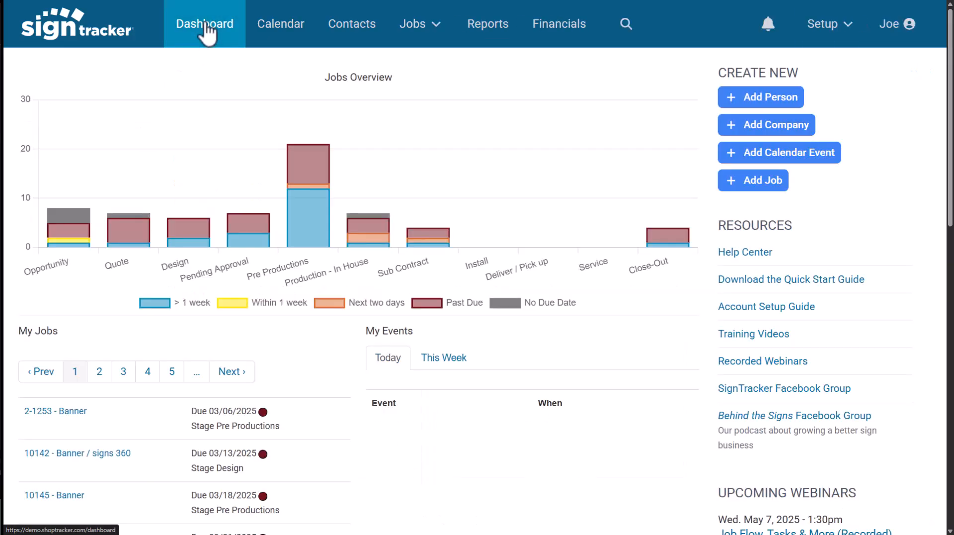